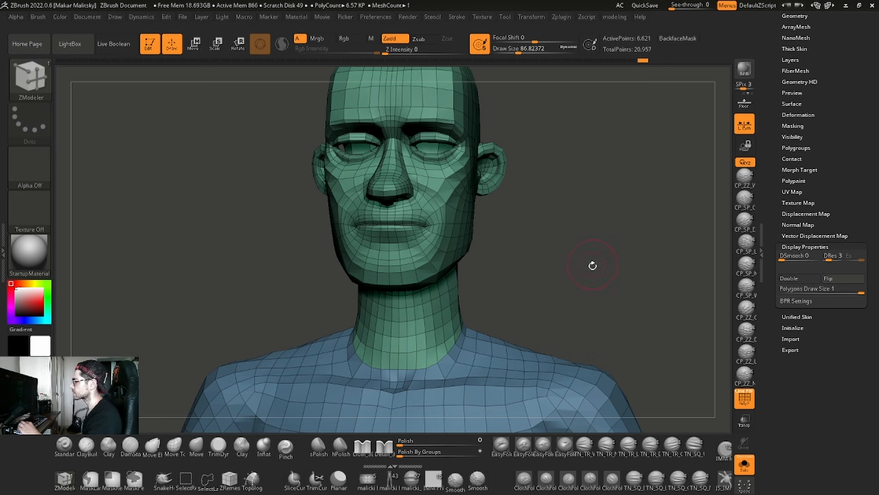
Set the ZModeler edge action to Bridge with the Edges target and bridge the middle of the gap between the lips.
shift+drag(592, 266, 540, 248)
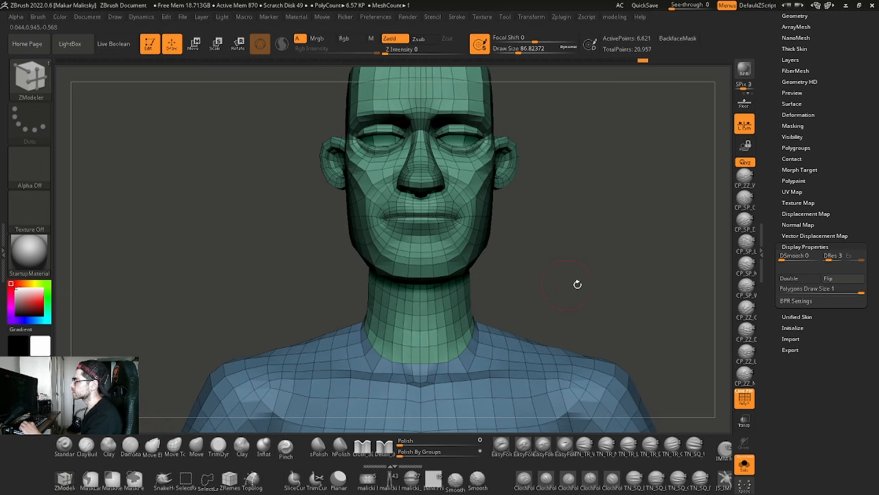
ctrl+right_drag(426, 201, 428, 256)
drag(639, 323, 593, 280)
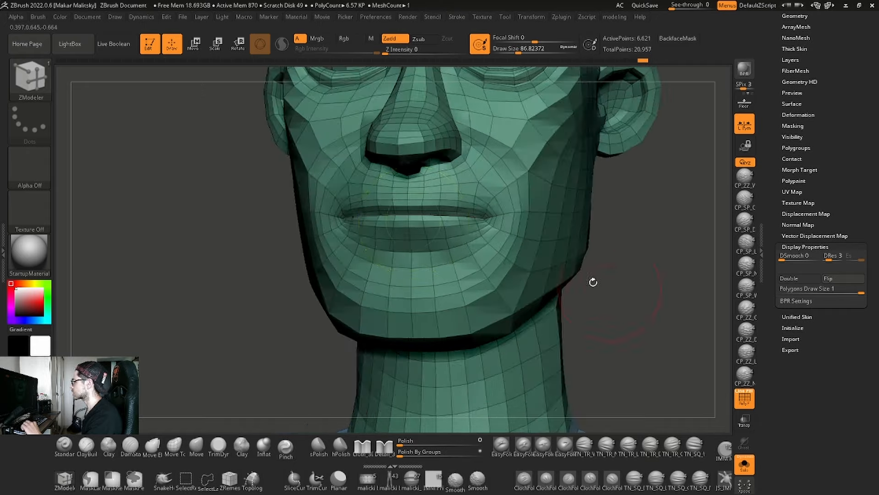
ctrl+right_drag(423, 188, 422, 236)
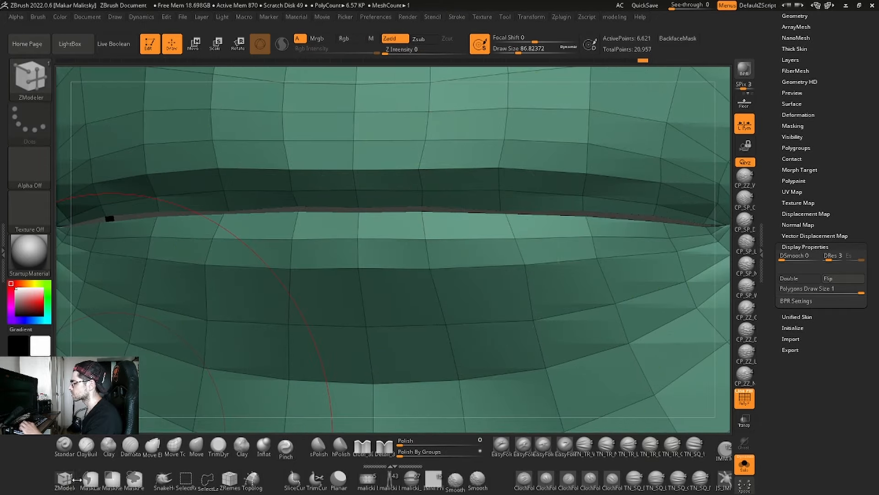
key(b)
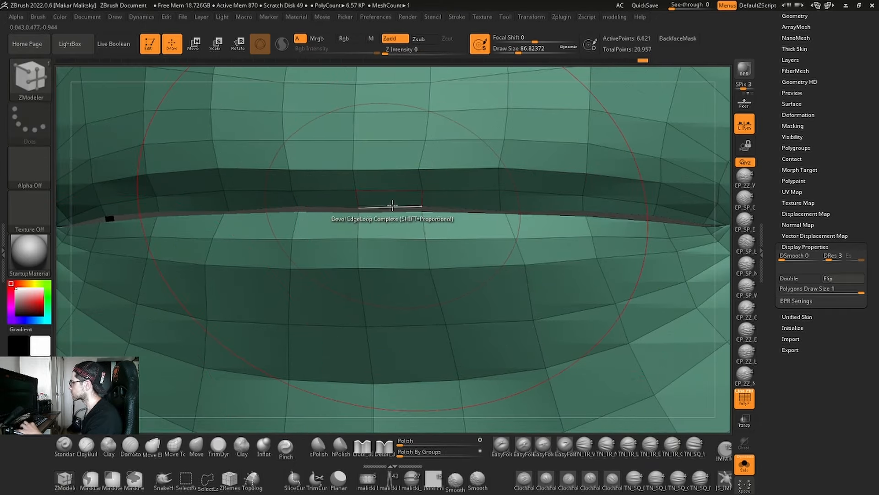
key(space)
click(319, 217)
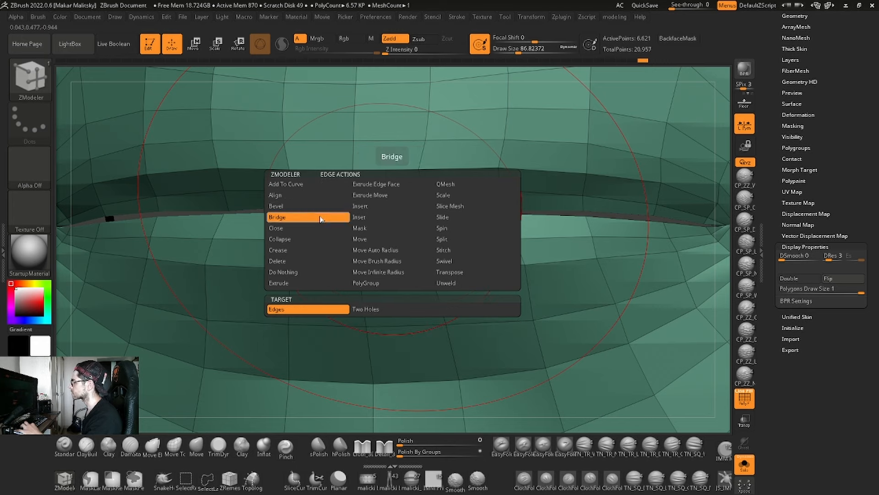
ctrl+right_drag(390, 207, 381, 215)
drag(373, 215, 376, 225)
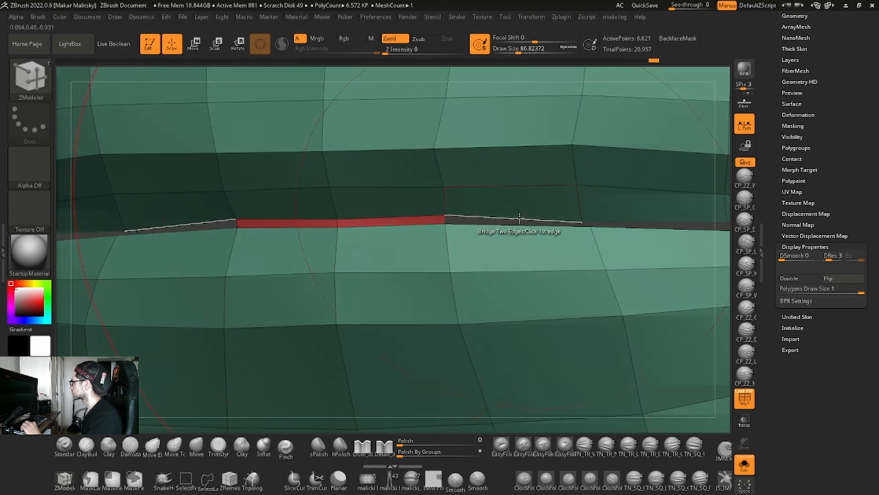
Bridge the remaining upper and lower lip edge pairs out to the corner of the mouth to close the gap.
drag(520, 219, 527, 225)
drag(631, 224, 648, 230)
alt+right_drag(648, 231, 345, 233)
drag(498, 232, 502, 237)
ctrl+right_drag(587, 241, 595, 256)
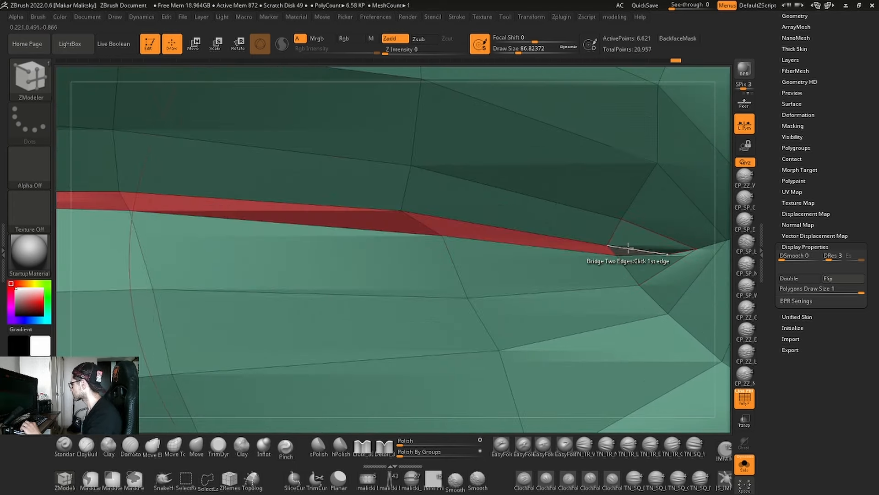
drag(628, 249, 630, 253)
ctrl+right_drag(630, 253, 477, 168)
mouse_move(238, 369)
mouse_down()
mouse_move(209, 373)
mouse_move(180, 350)
mouse_up()
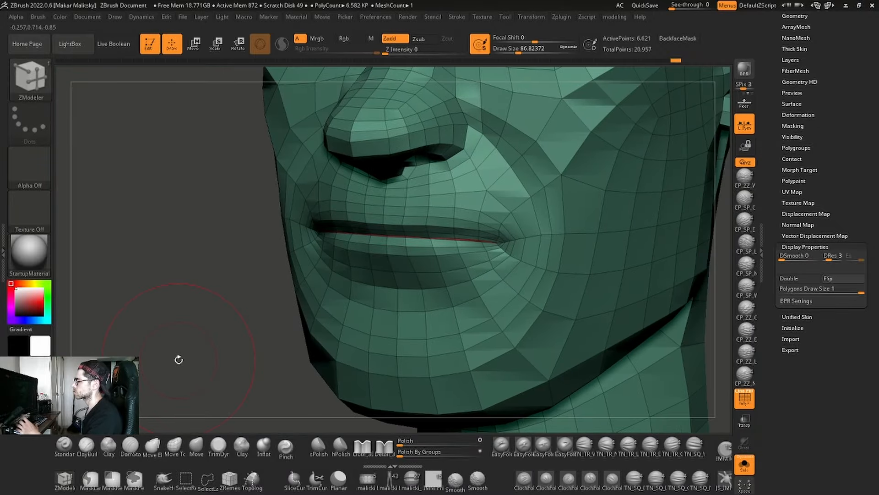
drag(264, 312, 293, 293)
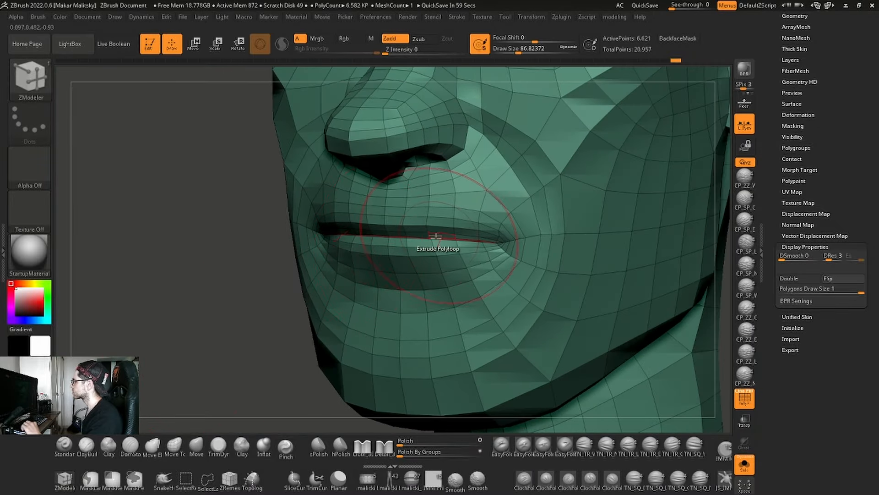
ctrl+right_drag(432, 247, 434, 265)
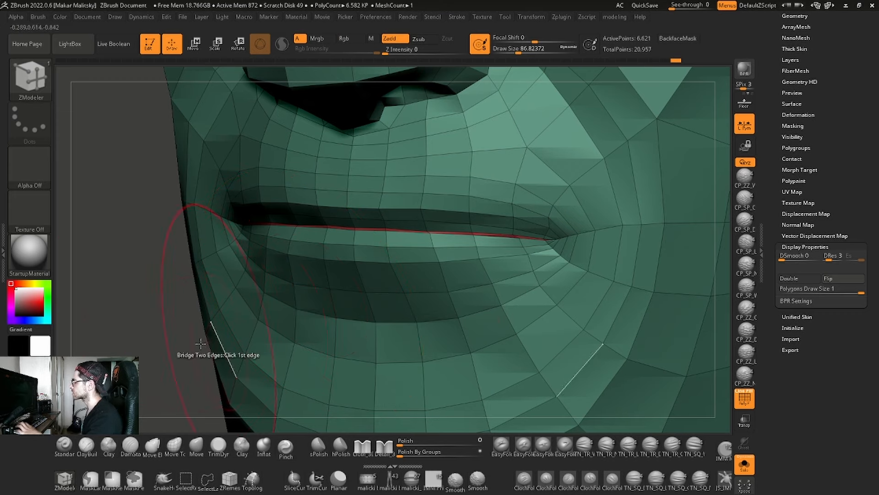
Set the ZModeler polygon action to Inset with Polygroup Island and inset the bridged strip between the lips.
drag(160, 338, 201, 340)
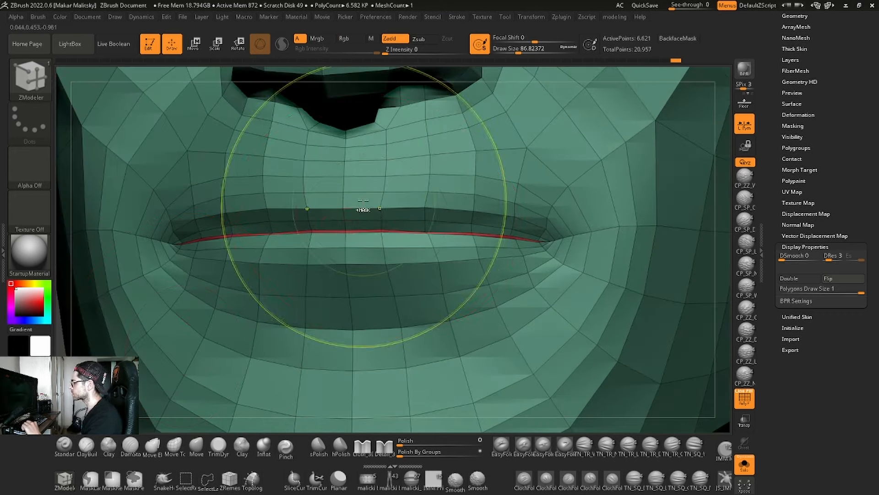
ctrl+right_drag(364, 209, 362, 300)
key(space)
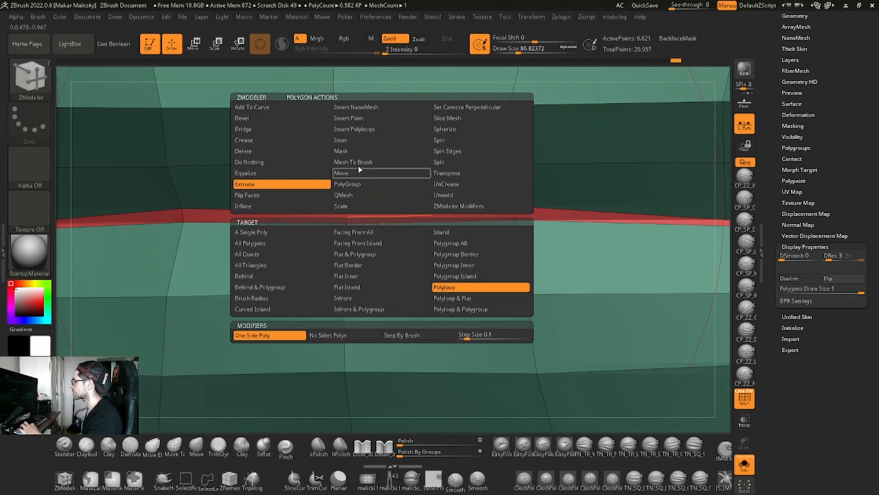
click(365, 143)
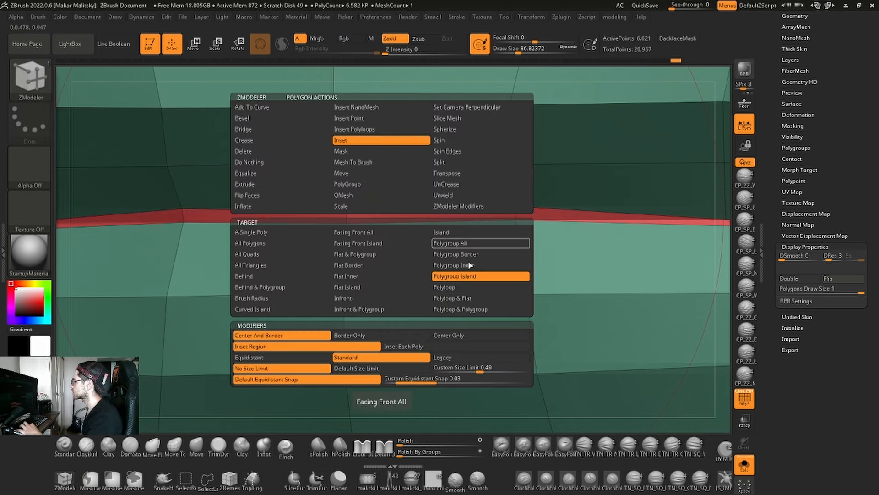
click(484, 277)
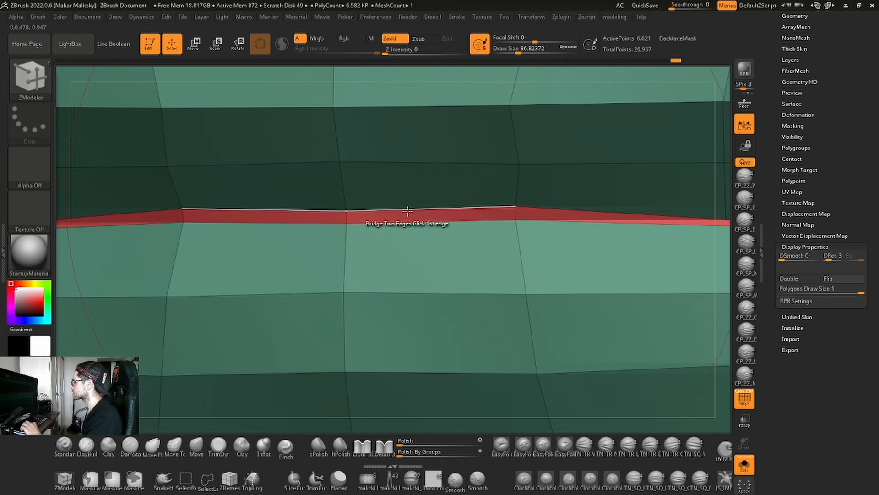
drag(411, 217, 414, 216)
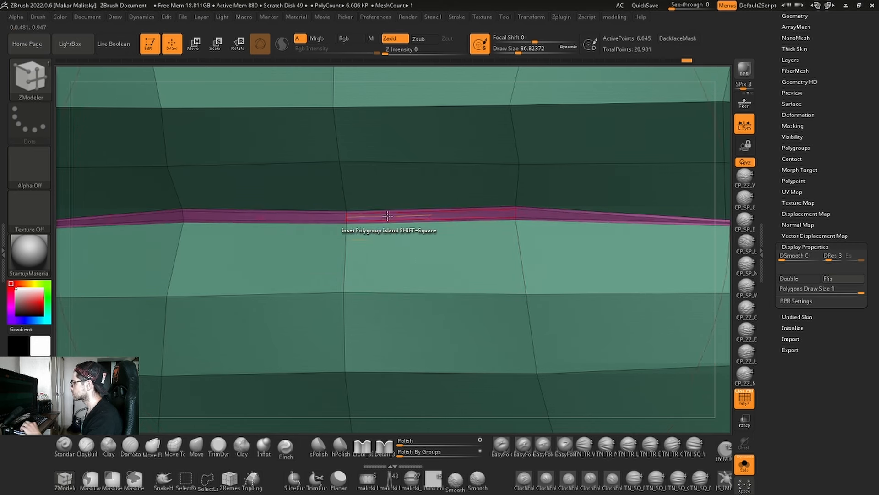
Isolate the inset strip, reduce the visible part to its inner faces, assign them a new polygroup, and show the whole head.
drag(732, 297, 650, 292)
ctrl+right_drag(347, 213, 358, 235)
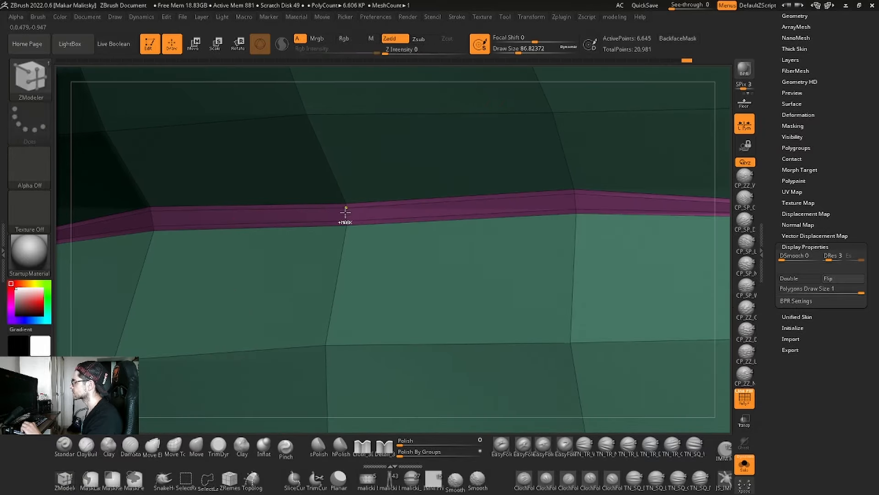
ctrl+shift+click(346, 208)
mouse_move(350, 275)
mouse_down()
mouse_move(349, 179)
mouse_move(389, 281)
mouse_move(371, 221)
mouse_move(370, 294)
mouse_move(400, 287)
mouse_up()
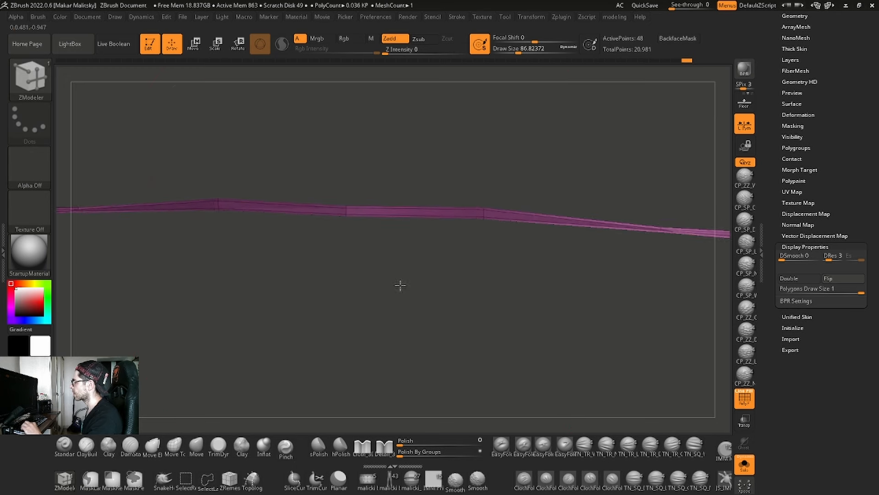
key(ctrl+shift)
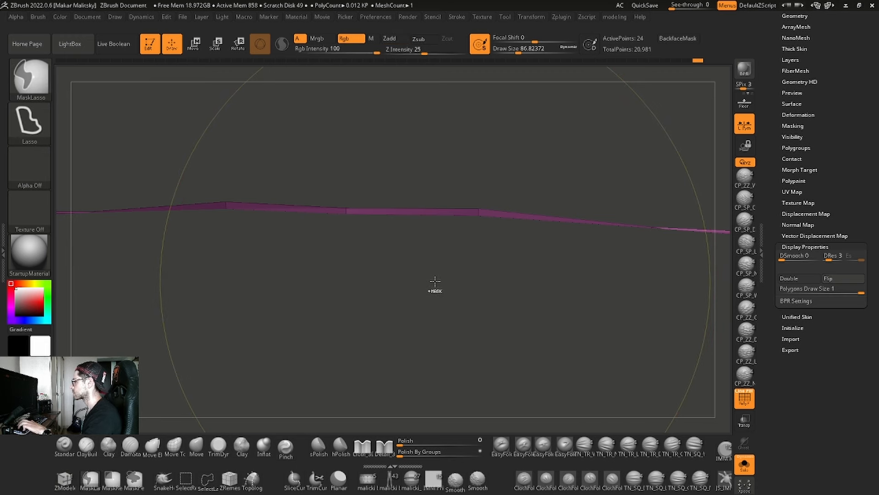
key(ctrl+w)
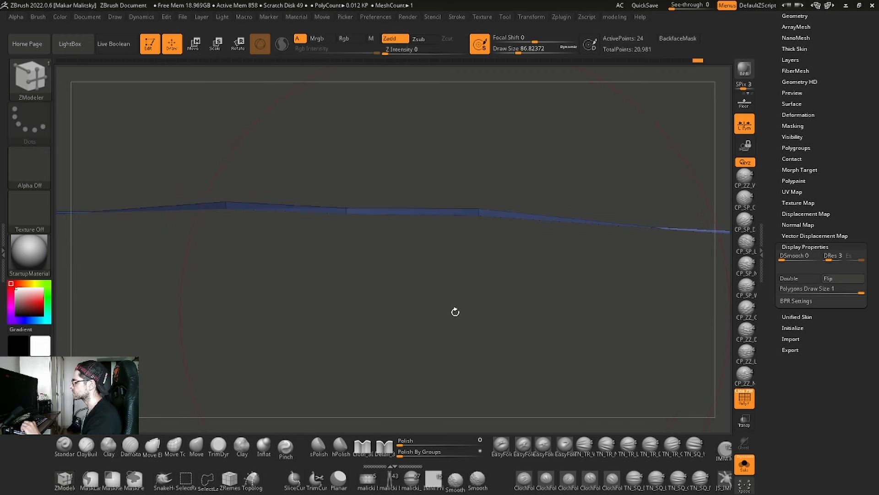
ctrl+shift+click(446, 330)
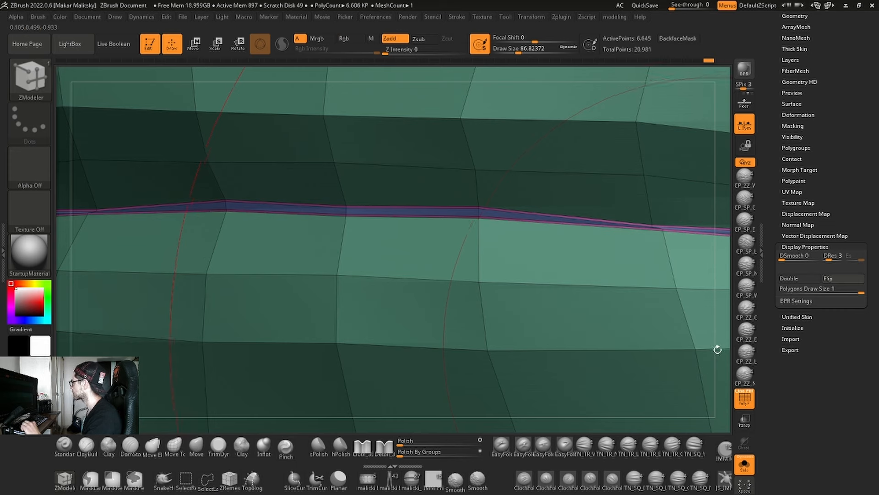
Mask around the inner lip strip with the Transpose Polygroup Island action and move the strip straight back into the head.
drag(718, 350, 692, 347)
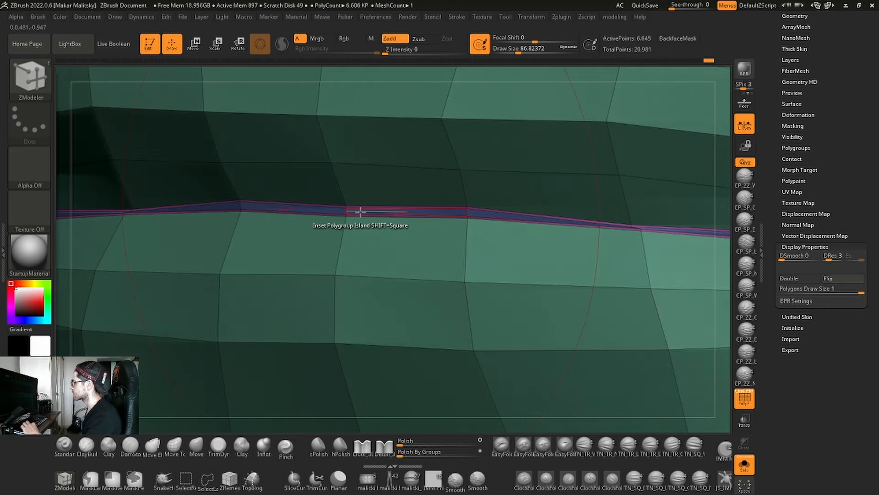
key(space)
click(426, 172)
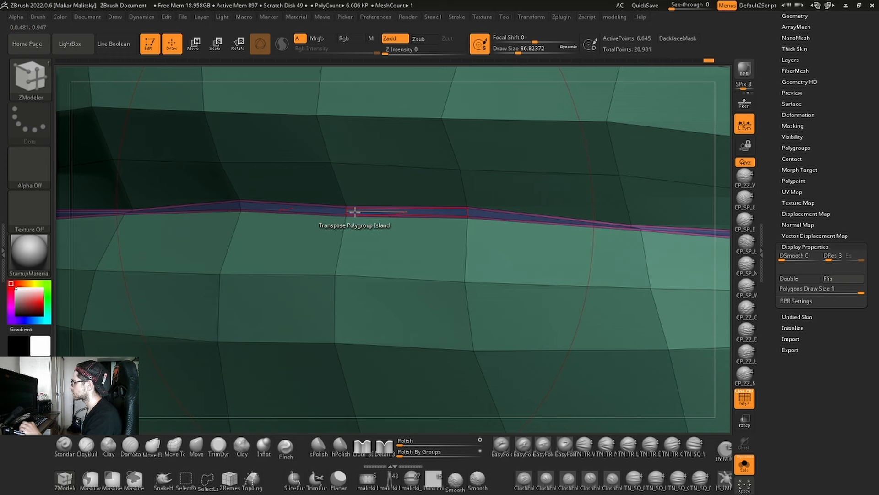
click(355, 211)
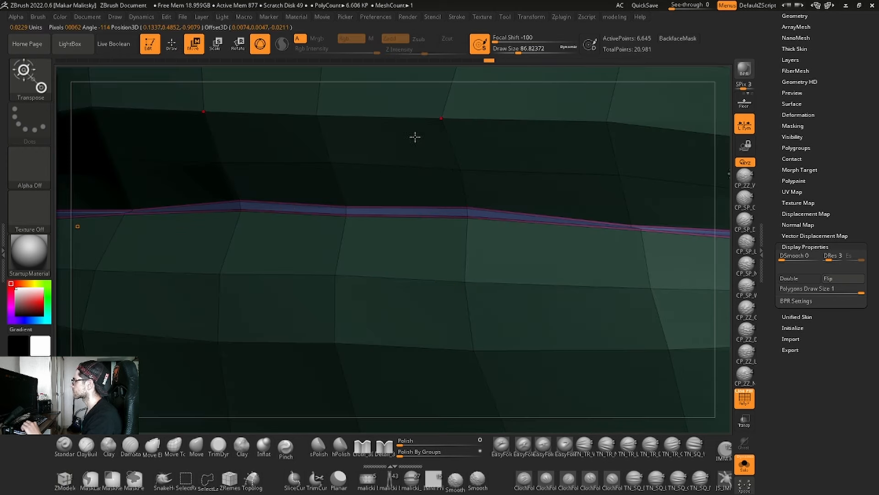
ctrl+right_drag(548, 251, 419, 186)
shift+right_drag(189, 334, 151, 325)
alt+right_drag(335, 307, 353, 279)
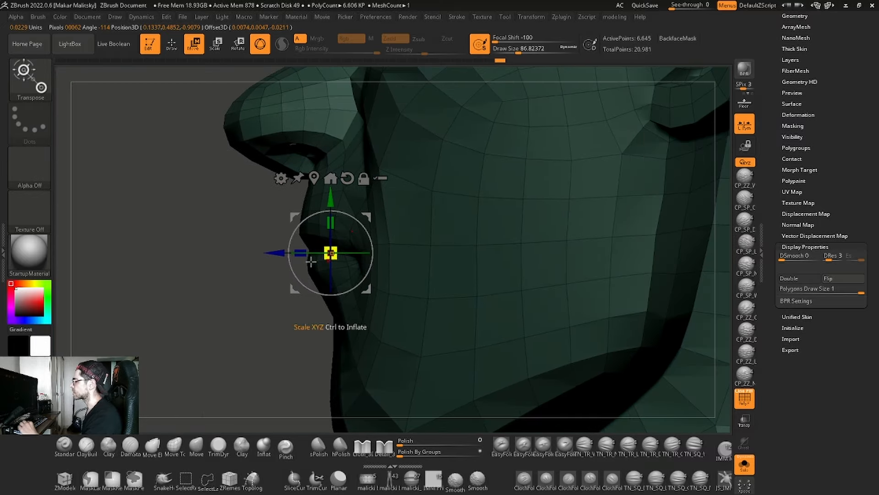
alt+drag(277, 253, 552, 227)
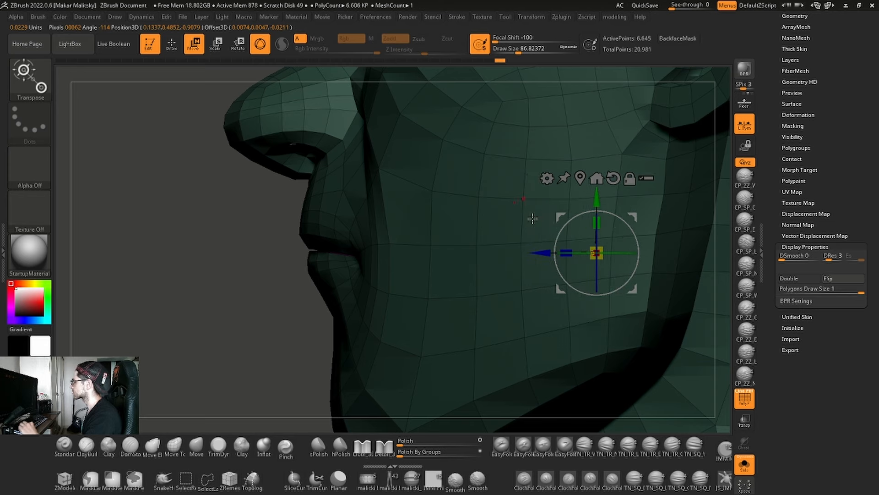
Clear the mask from the head and return to Draw mode.
right_drag(142, 340, 303, 327)
alt+right_drag(430, 290, 327, 318)
ctrl+right_drag(326, 317, 324, 233)
ctrl+drag(259, 290, 293, 321)
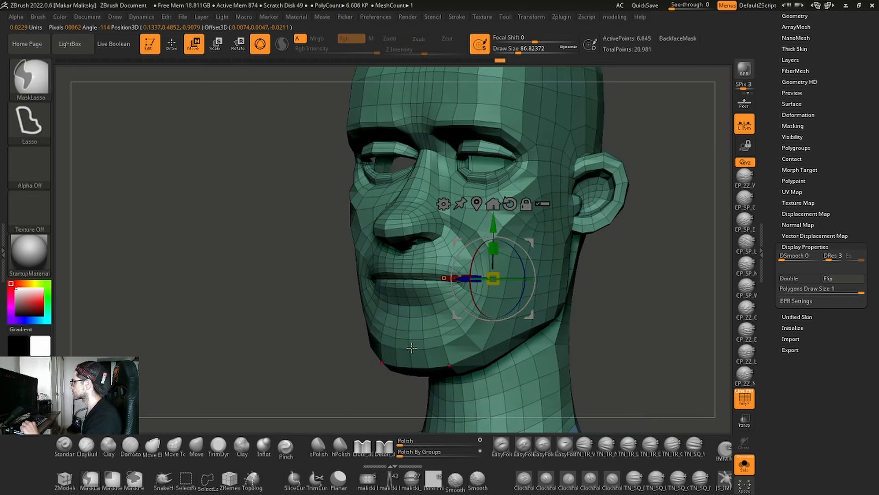
mouse_move(632, 330)
alt+right_down()
mouse_move(602, 301)
mouse_move(626, 311)
alt+right_up()
key(q)
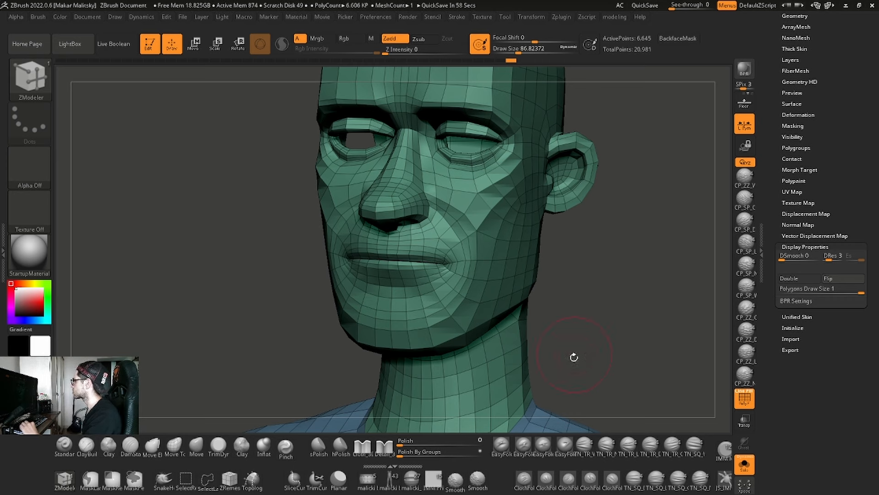
Isolate the mouth cavity polygroup and grow the visible area to include the surrounding lips, hiding the rest of the head.
right_drag(573, 355, 592, 348)
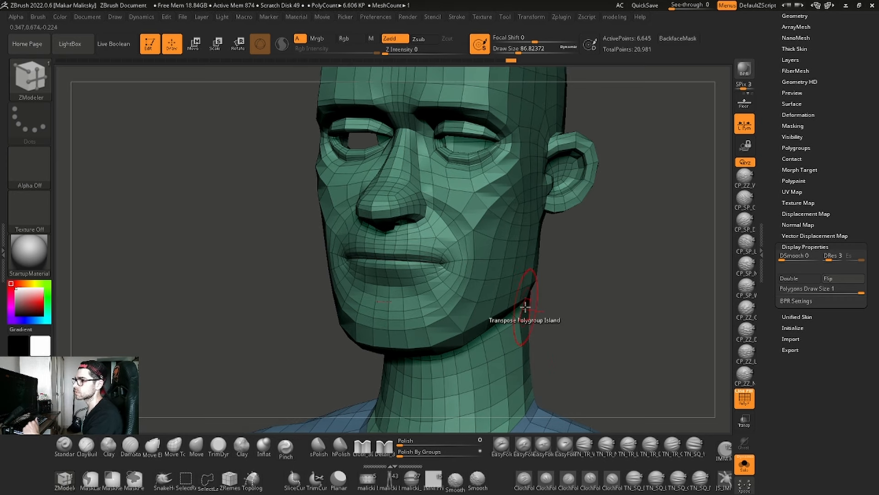
right_drag(525, 307, 509, 305)
ctrl+right_drag(407, 284, 406, 250)
ctrl+shift+click(398, 249)
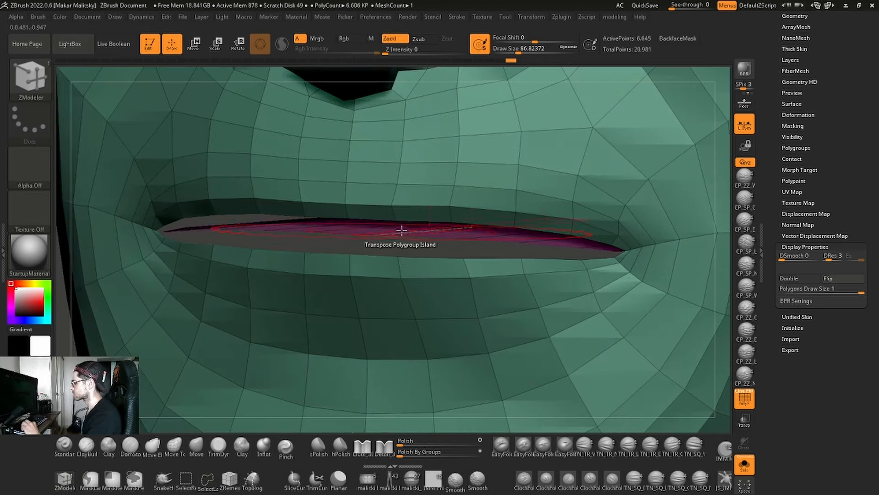
key(ctrl+shift+s)
key(ctrl+shift+s)
key(ctrl+shift+s)
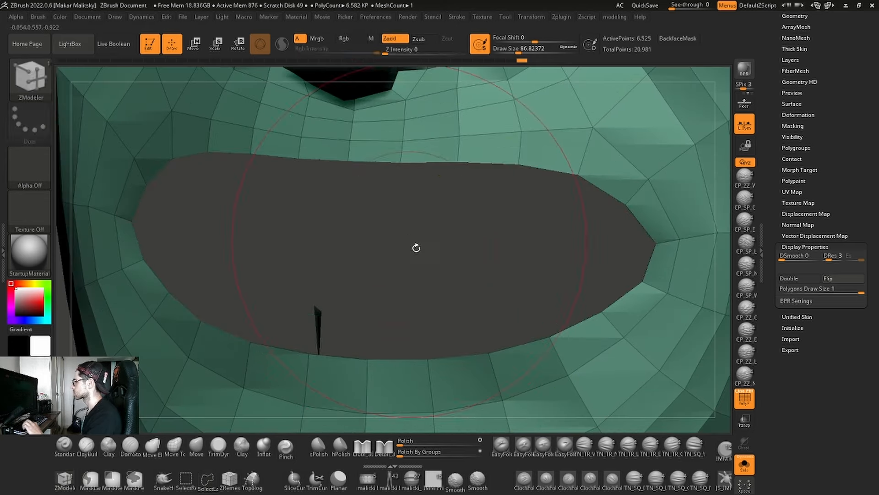
ctrl+right_drag(416, 248, 407, 329)
ctrl+shift+drag(260, 243, 271, 261)
right_drag(384, 288, 538, 314)
ctrl+right_drag(457, 237, 462, 197)
right_drag(550, 238, 499, 332)
Split the hidden part of the head into its own subtool, separate from the lips and mouth cavity.
key(m)
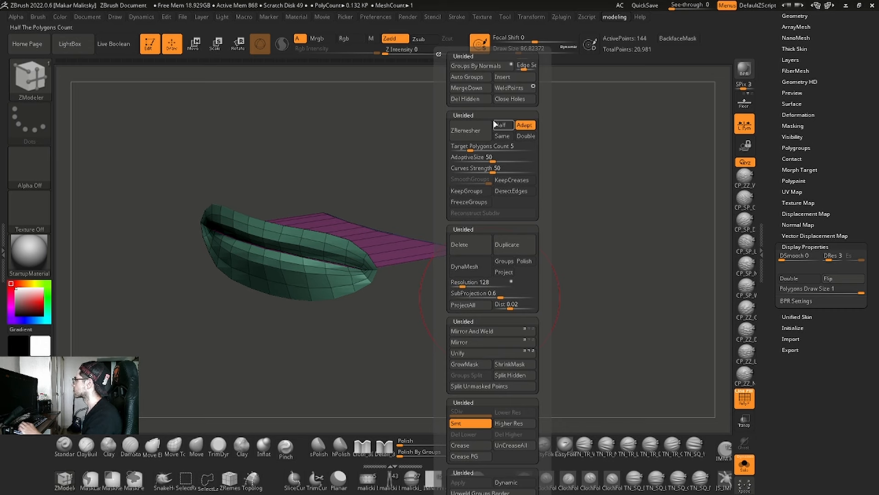
click(525, 377)
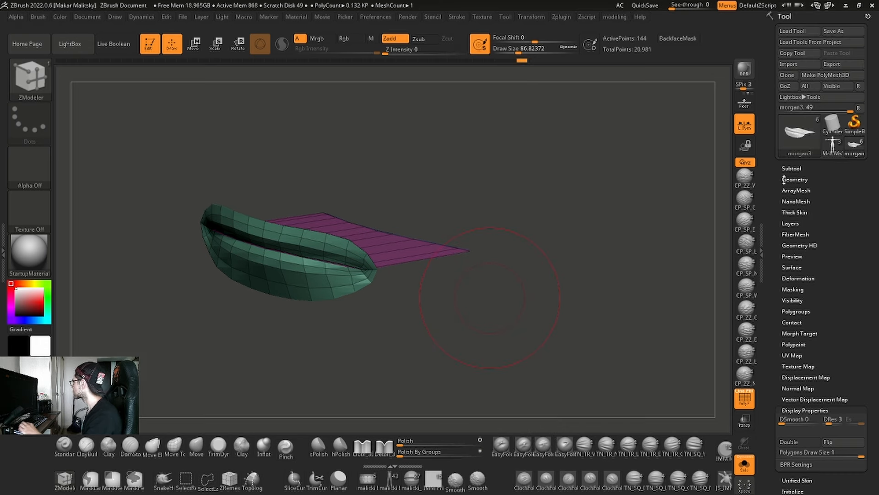
click(792, 169)
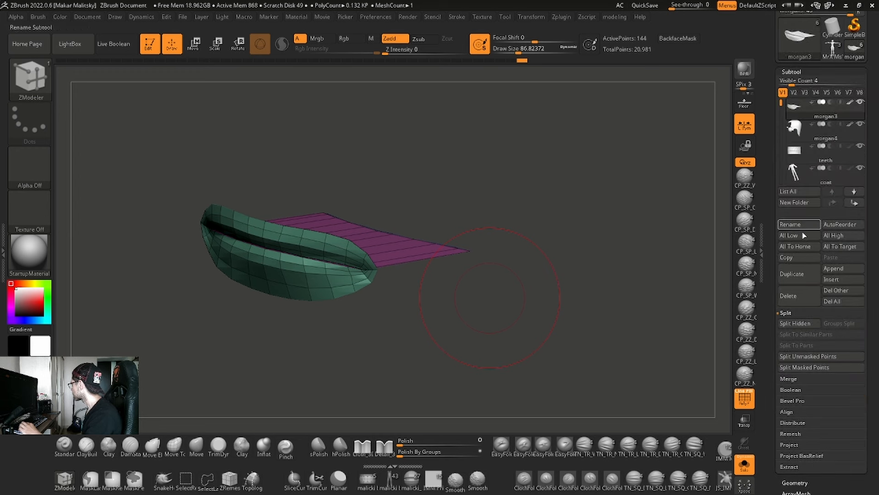
click(799, 324)
Insert a single edge loop with ZModeler across the inner mouth strip, close to the lips.
right_drag(569, 363, 462, 320)
mouse_move(366, 308)
ctrl+right_down()
mouse_move(420, 369)
mouse_move(394, 376)
ctrl+right_up()
click(65, 483)
click(73, 452)
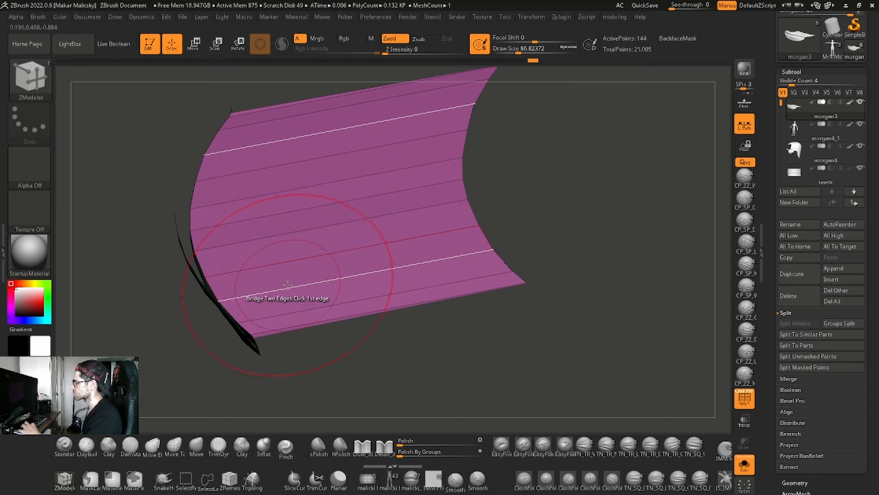
key(space)
click(275, 208)
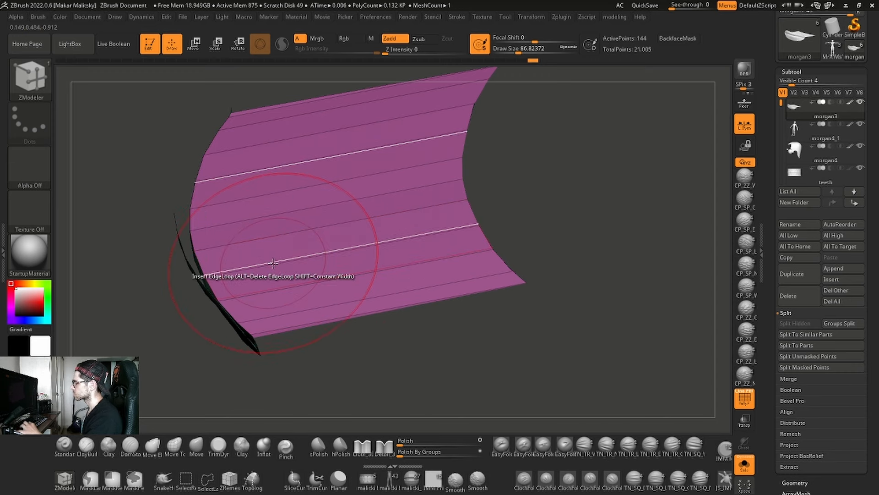
drag(356, 390, 275, 303)
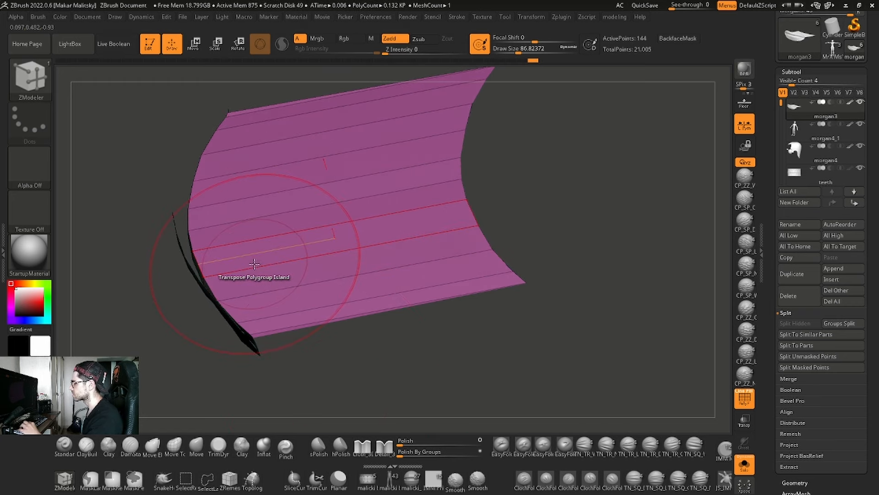
click(224, 275)
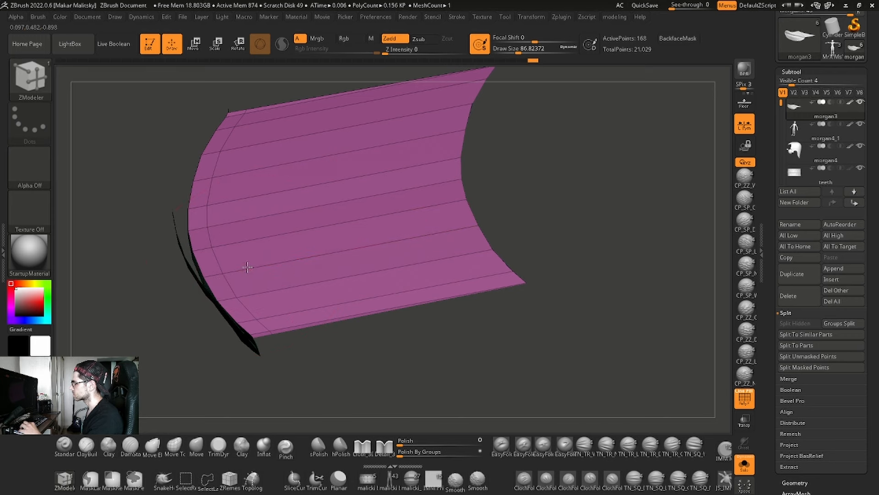
key(w)
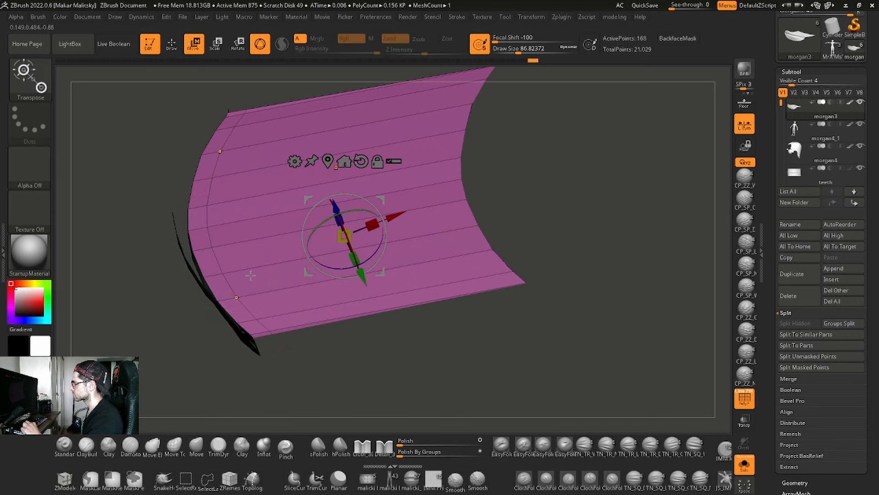
mouse_move(191, 351)
ctrl+mouse_down()
mouse_move(285, 339)
mouse_move(229, 302)
ctrl+mouse_up()
key(ctrl+z)
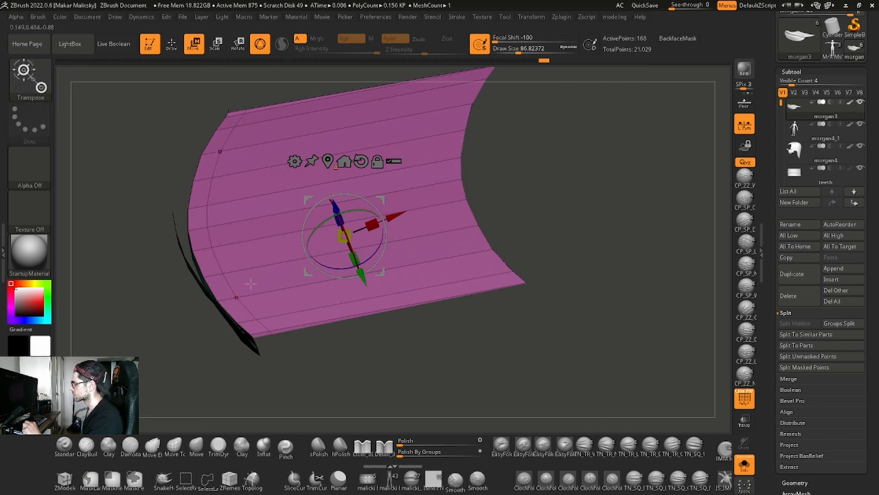
Insert a second edge loop beside the first one and another near the back edge of the mouth strip.
key(q)
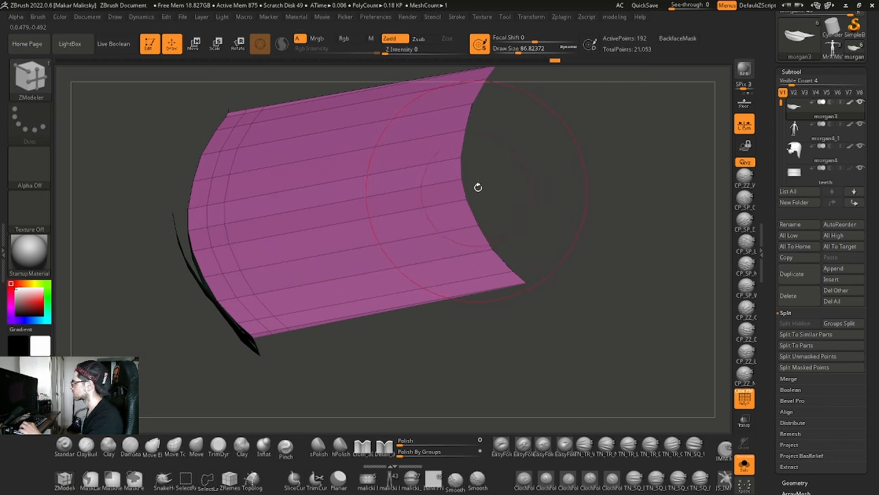
click(446, 202)
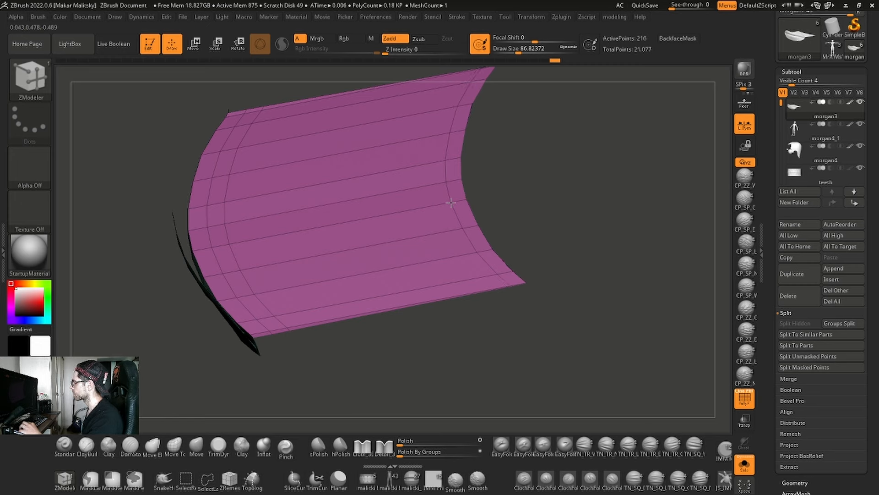
click(229, 346)
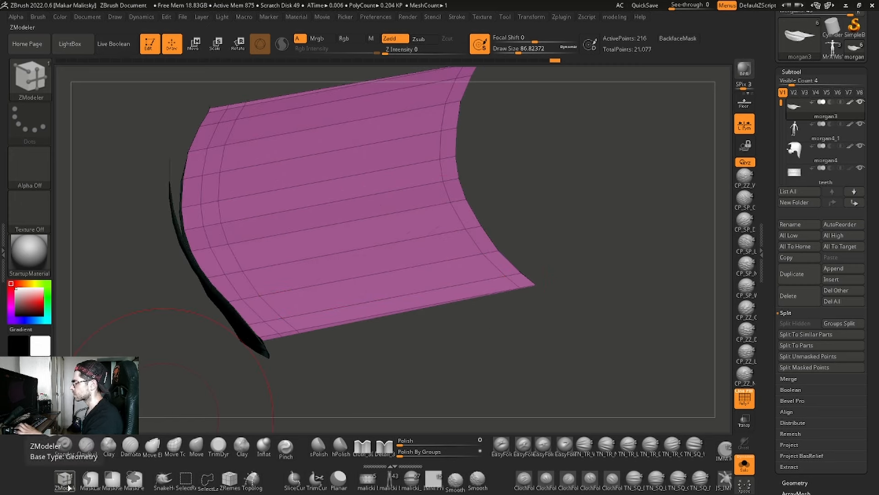
Pull the strip's upper and lower polygons between the inserted loops apart with a ZModeler Polyloop action, forming a box-shaped mouth cavity.
drag(334, 246, 346, 234)
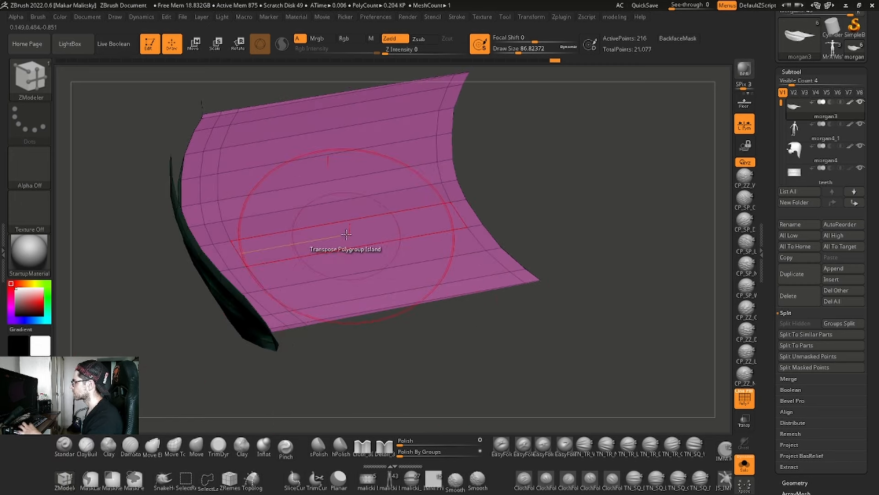
key(space)
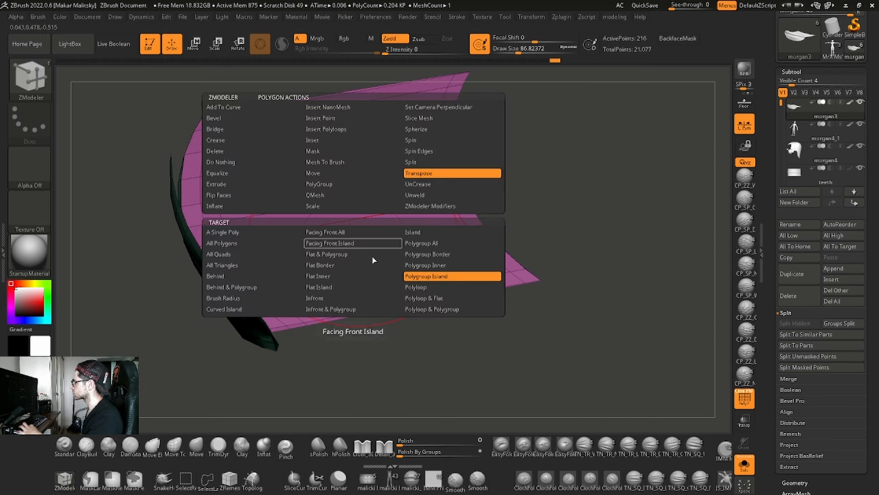
click(425, 289)
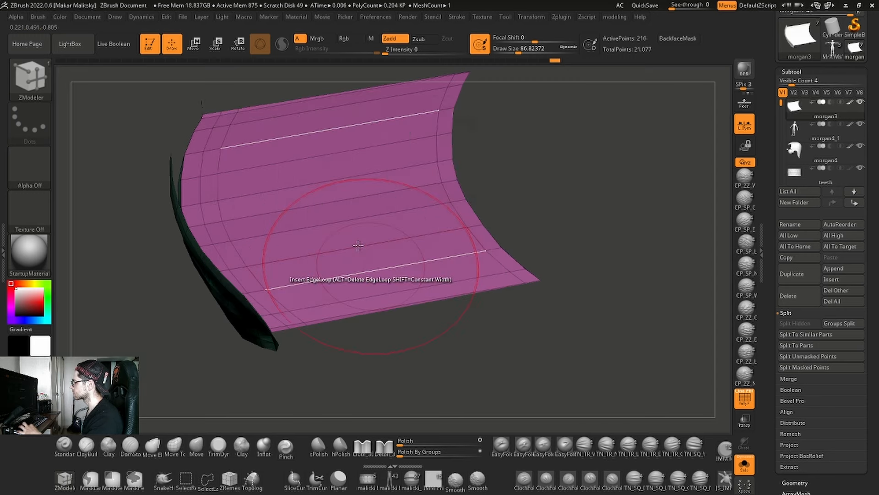
click(339, 214)
key(w)
ctrl+click(378, 370)
key(q)
drag(341, 216, 388, 394)
key(f)
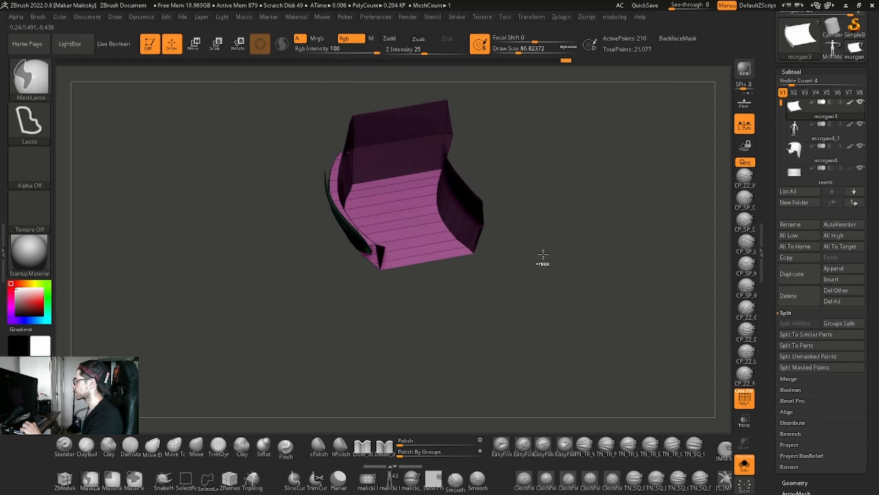
drag(544, 255, 587, 278)
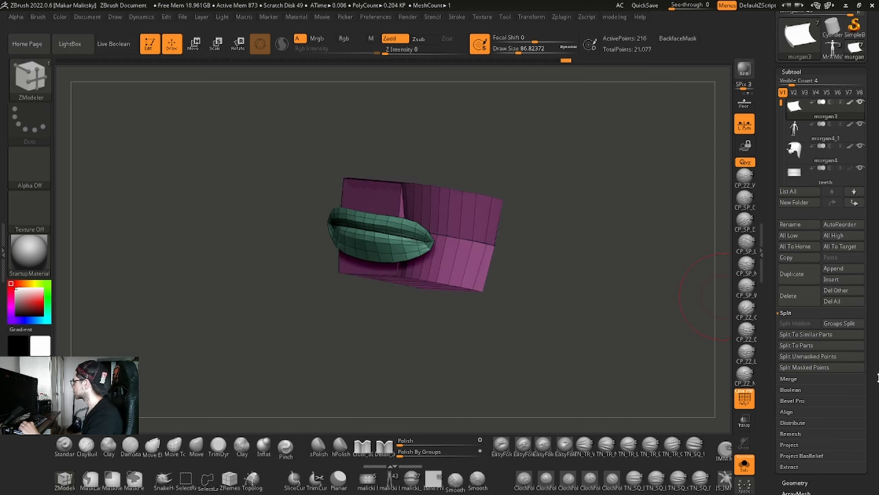
Enable Double display for the mouth mesh so both sides of its polygons are drawn.
scroll(780, 292, down, 10)
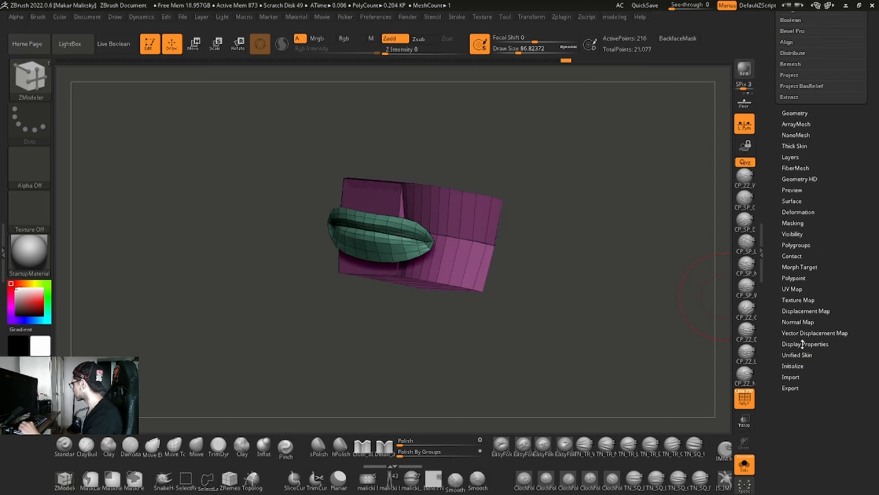
click(803, 344)
click(797, 288)
mouse_move(597, 325)
mouse_down()
mouse_move(571, 349)
mouse_move(403, 261)
mouse_move(373, 268)
mouse_move(603, 362)
mouse_move(624, 341)
mouse_move(602, 318)
mouse_move(605, 338)
mouse_move(572, 359)
mouse_move(588, 320)
mouse_up()
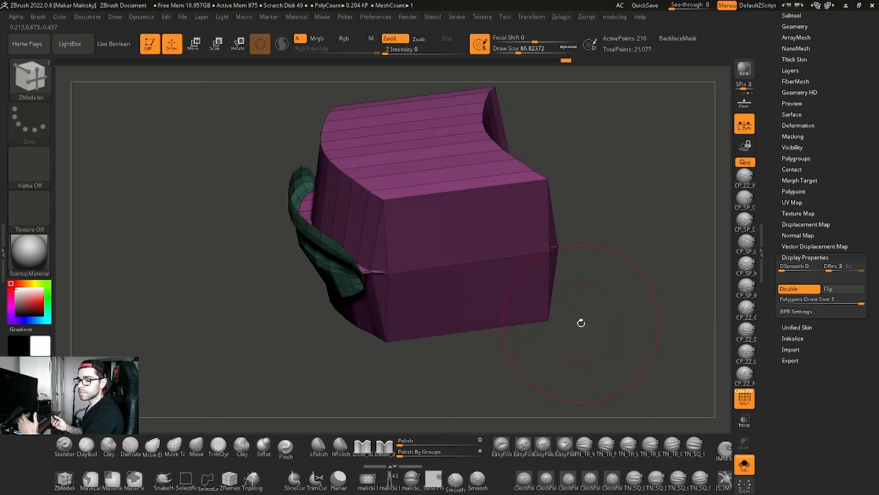
mouse_move(594, 385)
mouse_down()
mouse_move(617, 376)
mouse_move(603, 382)
mouse_up()
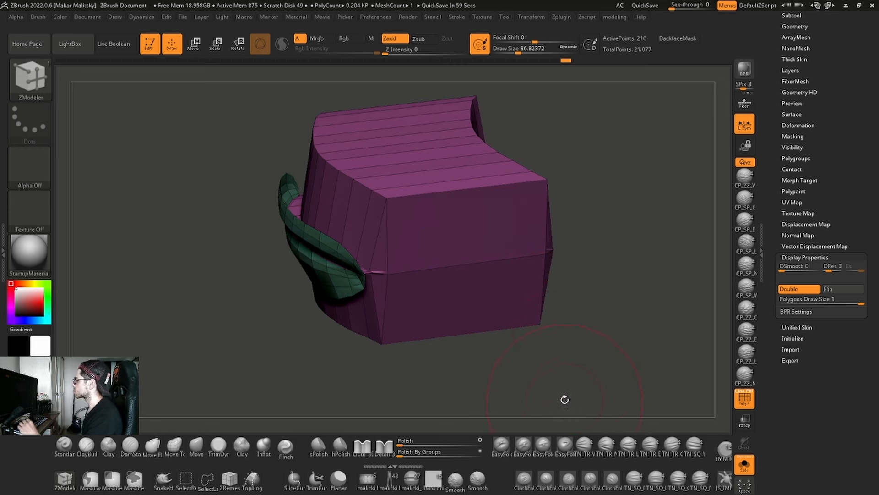
drag(565, 400, 551, 404)
drag(622, 397, 620, 376)
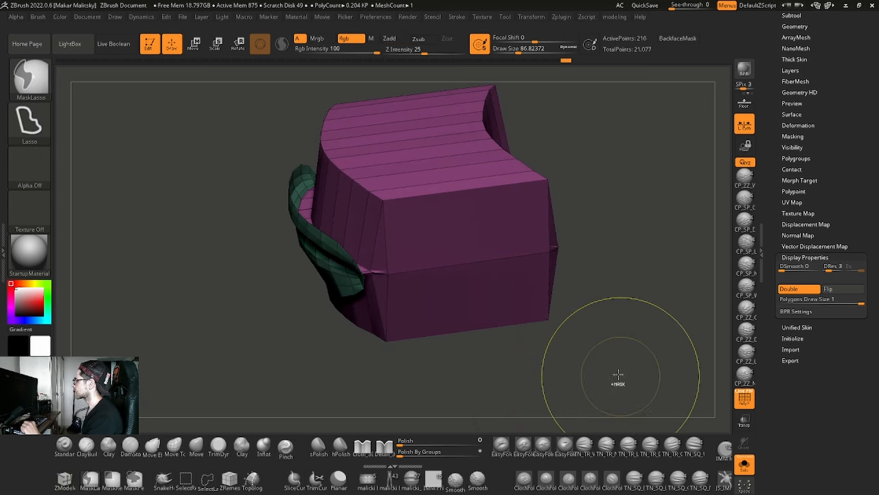
mouse_move(481, 394)
ctrl+mouse_down()
mouse_move(617, 239)
mouse_move(591, 329)
ctrl+mouse_up()
key(ctrl+z)
Set ZModeler's edge action to Bevel with EdgeLoop Complete and bevel the front edge loop of the mouth cavity.
drag(588, 416, 546, 330)
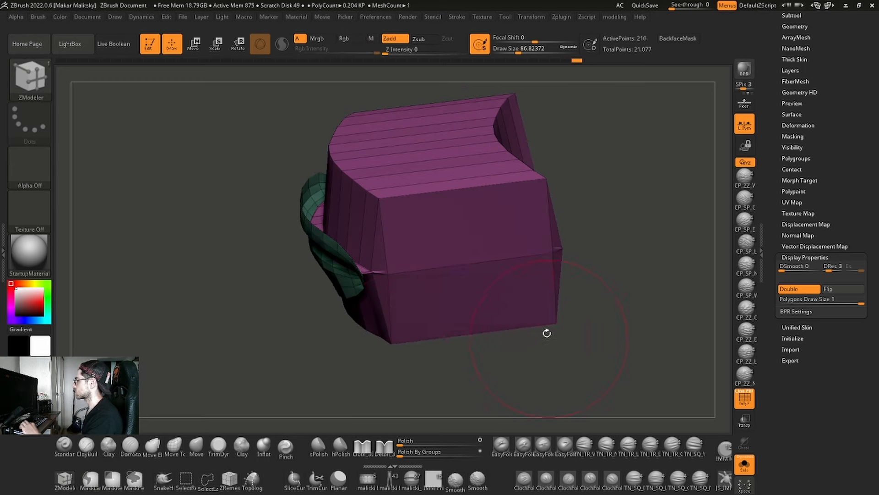
key(b)
key(z)
key(m)
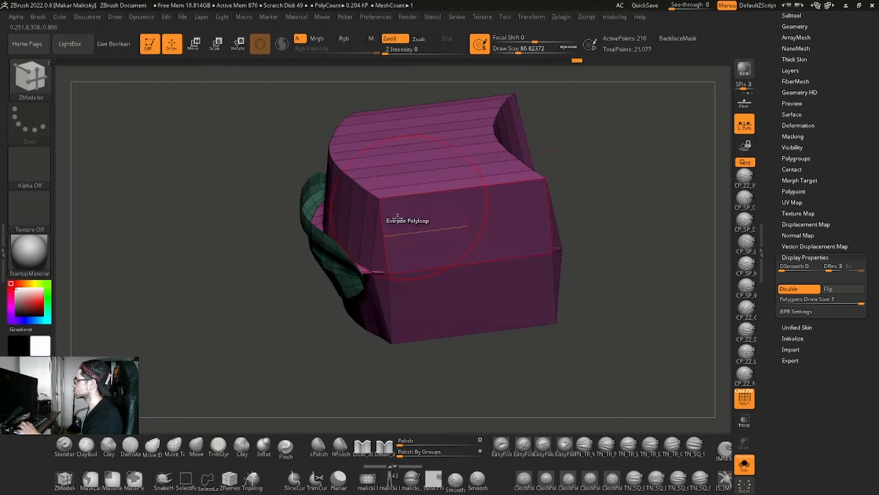
key(space)
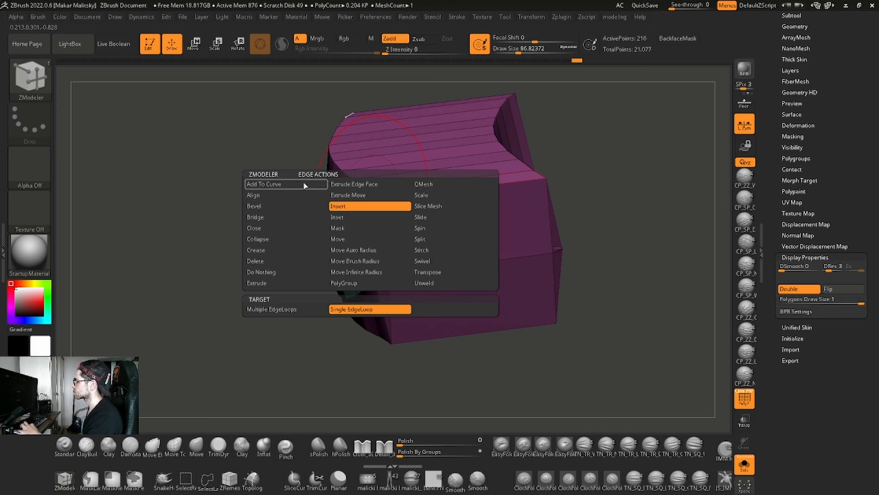
click(301, 210)
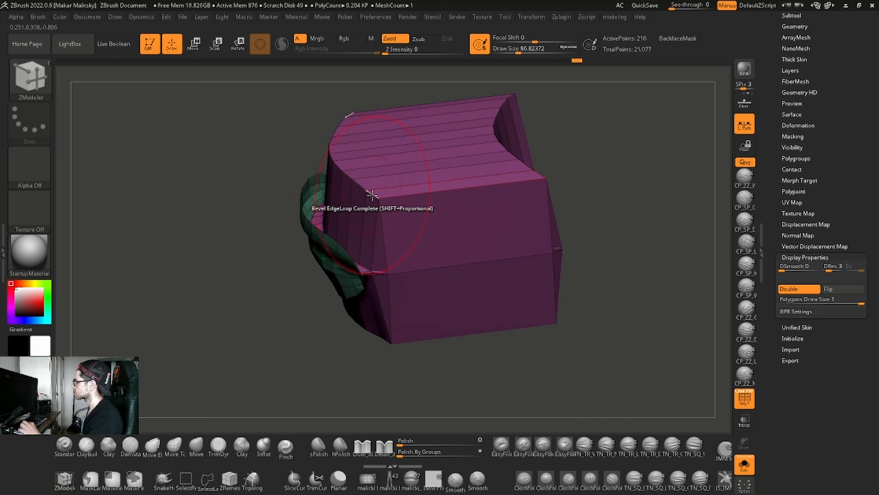
drag(359, 196, 451, 186)
drag(666, 259, 607, 250)
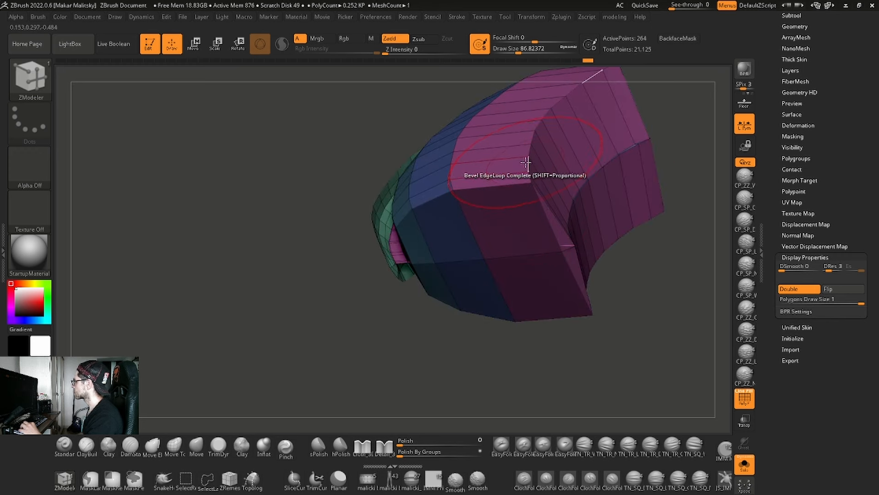
Bevel the cavity's back edge loop and the neighbouring middle loops to round the box shape.
drag(526, 164, 566, 186)
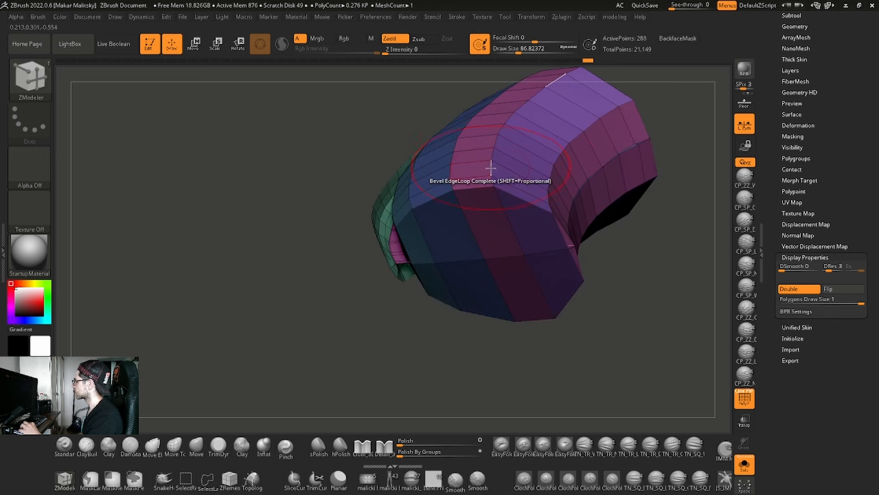
drag(491, 168, 510, 170)
drag(578, 378, 581, 353)
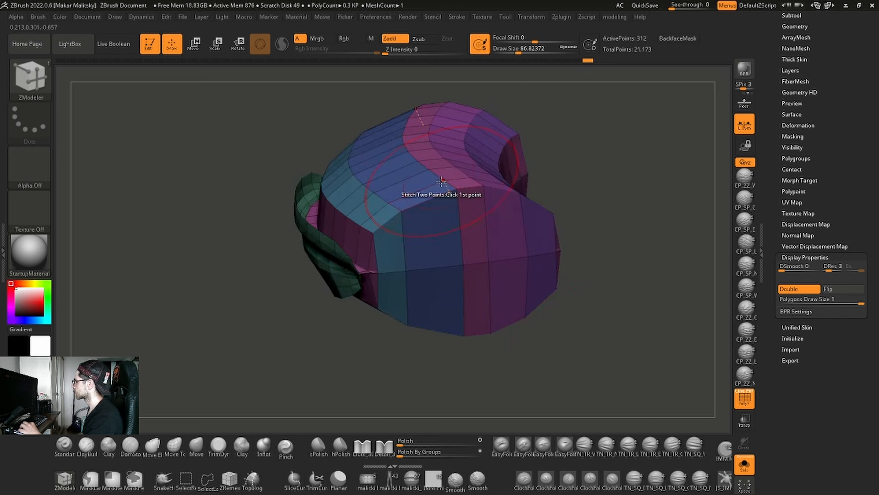
drag(595, 239, 595, 256)
Switch ZModeler's edge action to Delete with EdgeLoop Complete and remove a surplus edge loop from the mouth cavity.
right_click(489, 233)
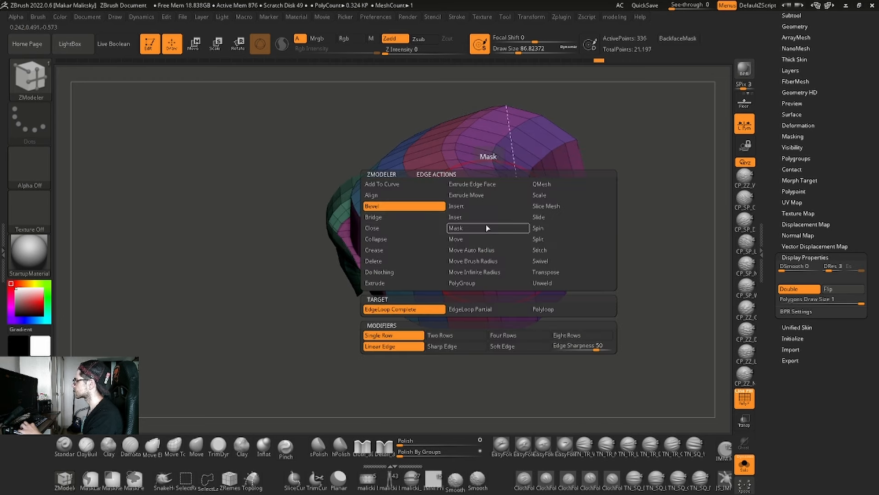
click(408, 262)
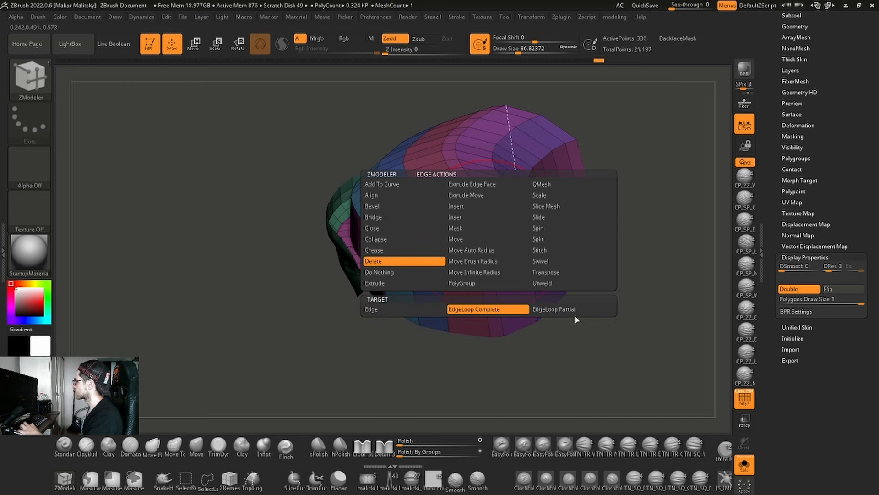
drag(567, 350, 556, 316)
click(487, 232)
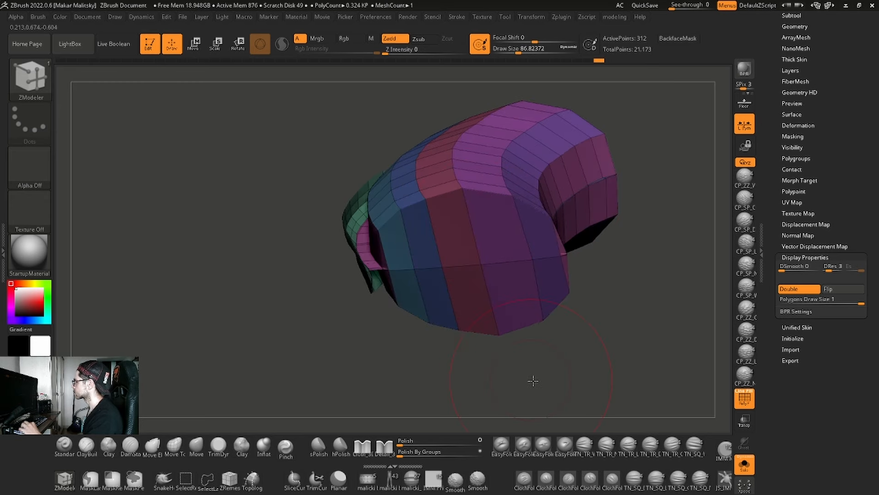
mouse_move(533, 380)
mouse_down()
mouse_move(550, 341)
mouse_move(577, 324)
mouse_move(577, 333)
mouse_up()
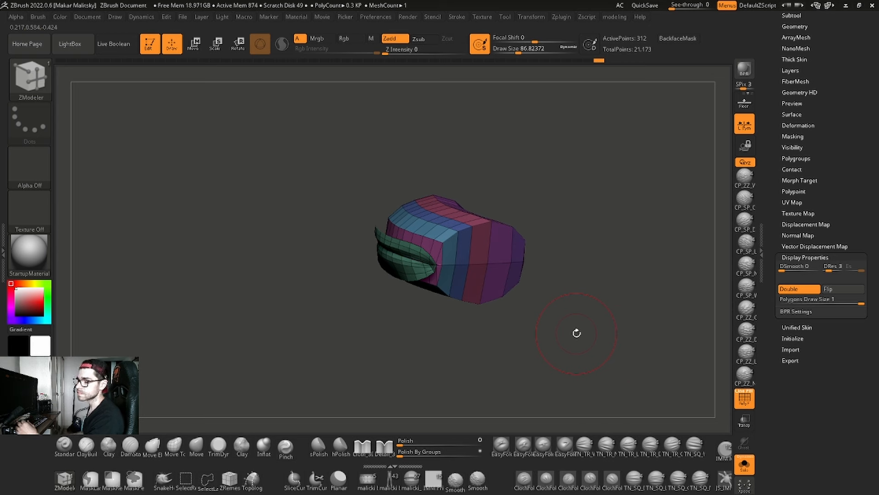
drag(607, 369, 626, 348)
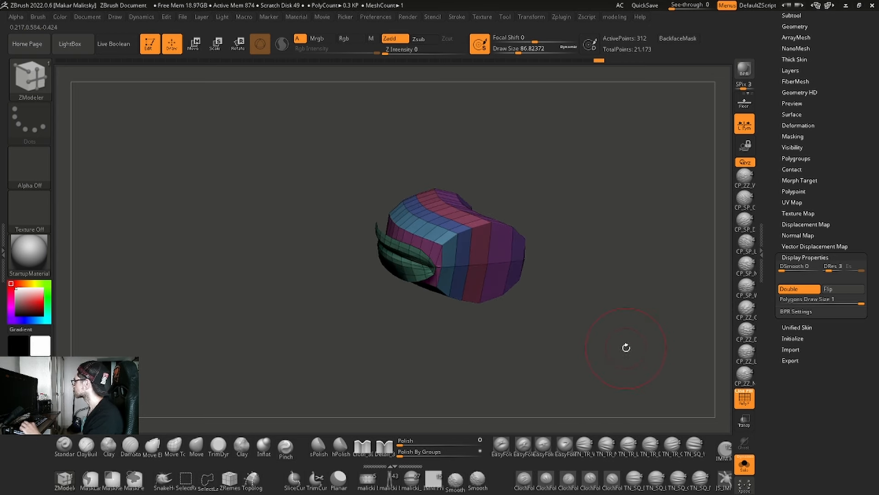
Merge the mouth cavity subtool down with the head and body subtool below it.
scroll(868, 277, up, 5)
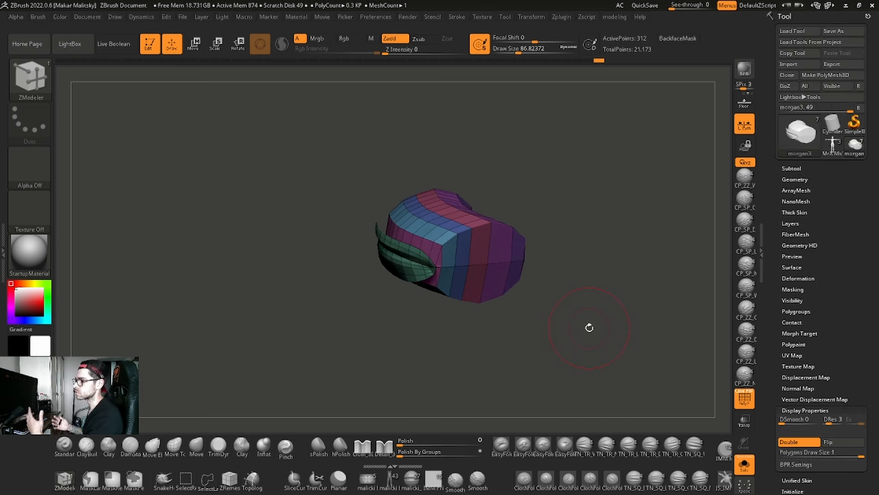
alt+drag(618, 296, 542, 325)
click(795, 169)
key(m)
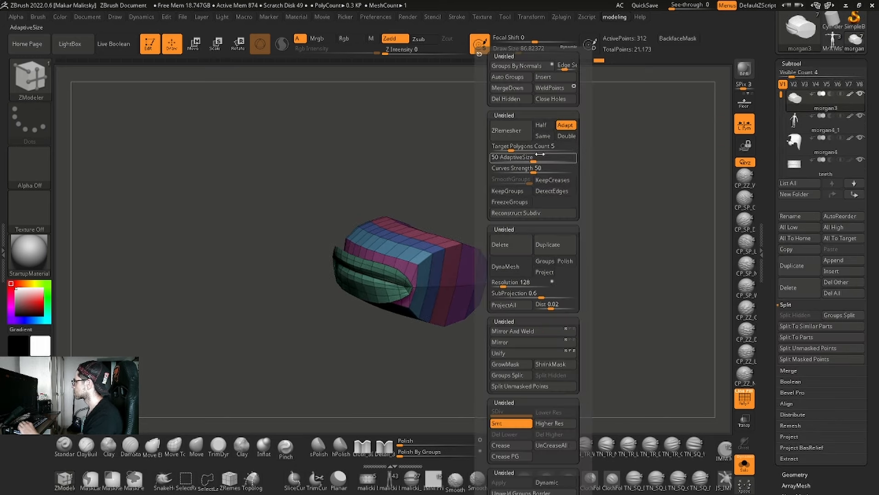
click(514, 90)
click(479, 112)
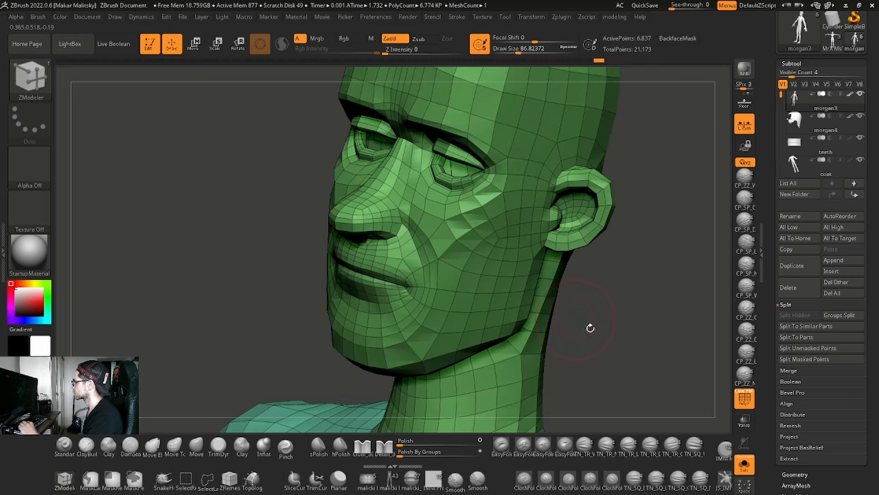
Turn on Dynamic Subdivision for the merged head and body mesh to preview it smoothed.
drag(589, 328, 604, 236)
ctrl+right_drag(605, 235, 608, 317)
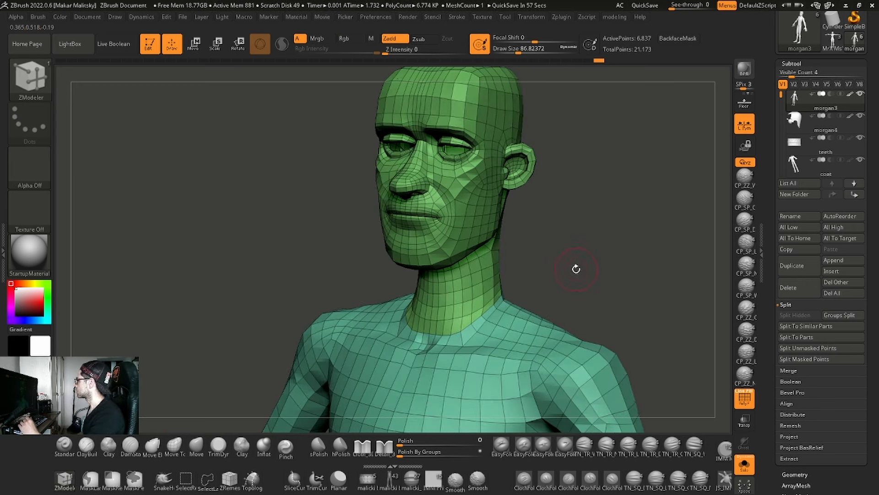
drag(876, 287, 877, 210)
click(797, 237)
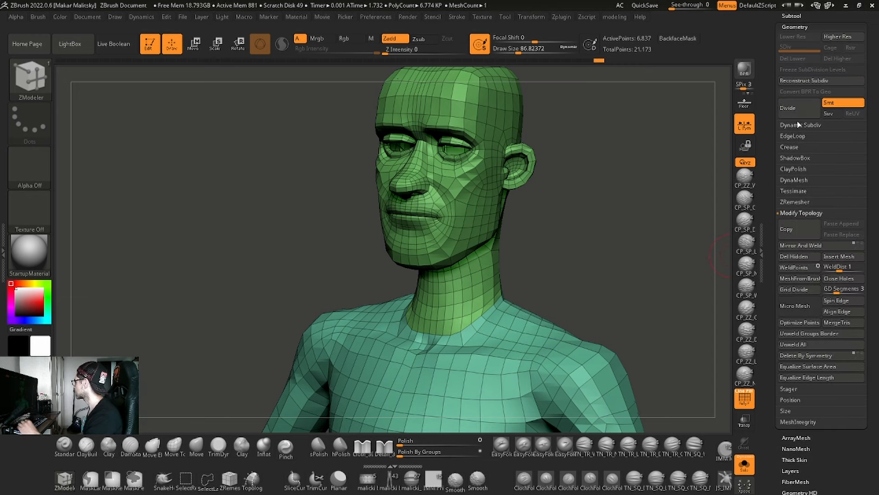
drag(870, 157, 871, 184)
click(818, 151)
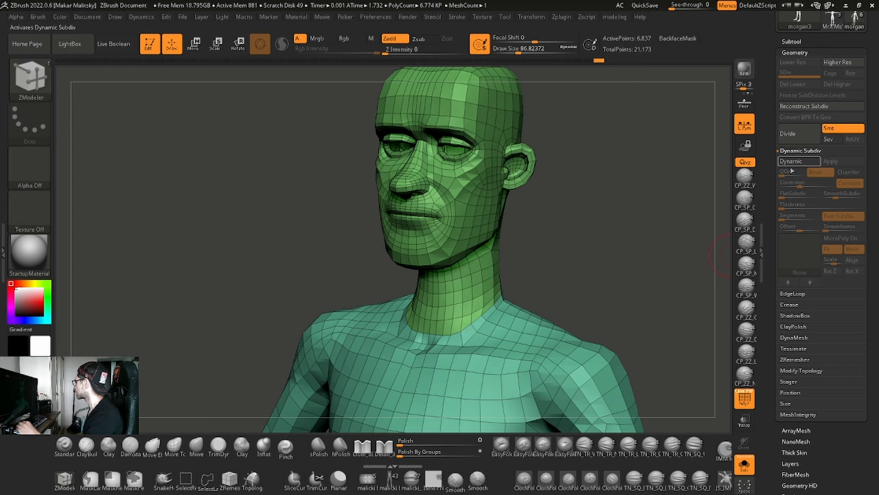
key(2)
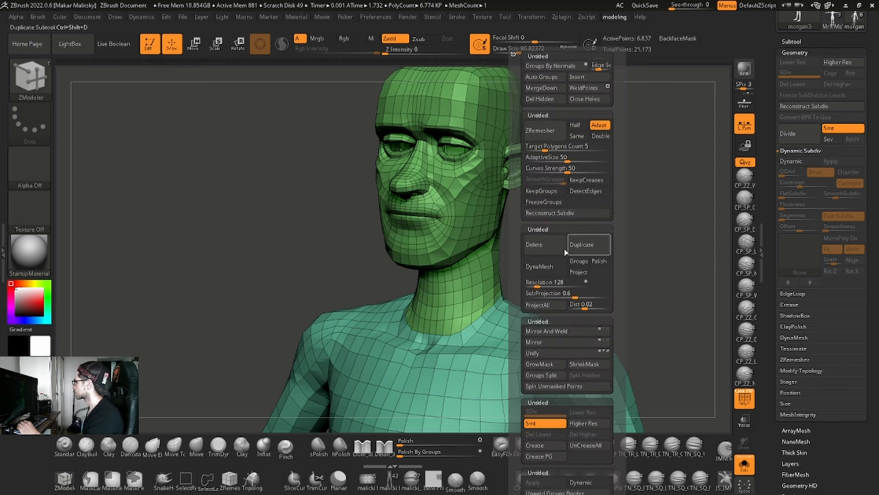
key(d)
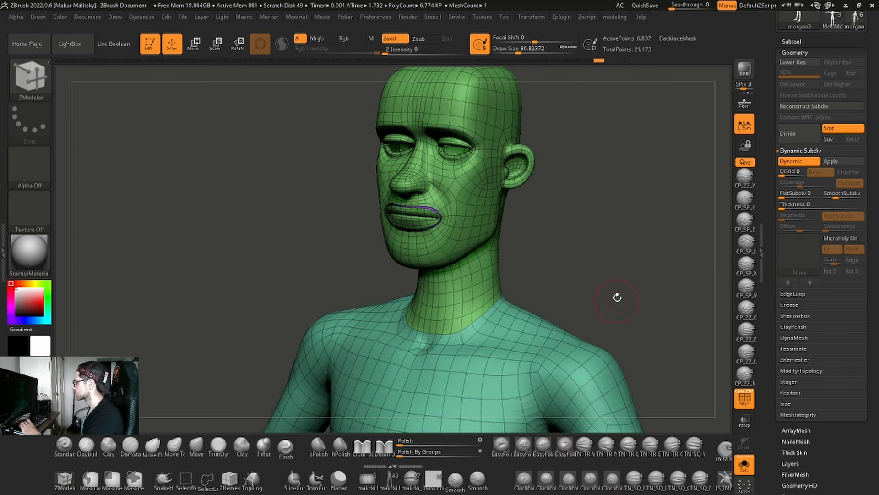
Weld the mouth cavity's coincident points to the lips with WeldPoints, closing the gap around the mouth.
ctrl+right_drag(427, 234, 520, 302)
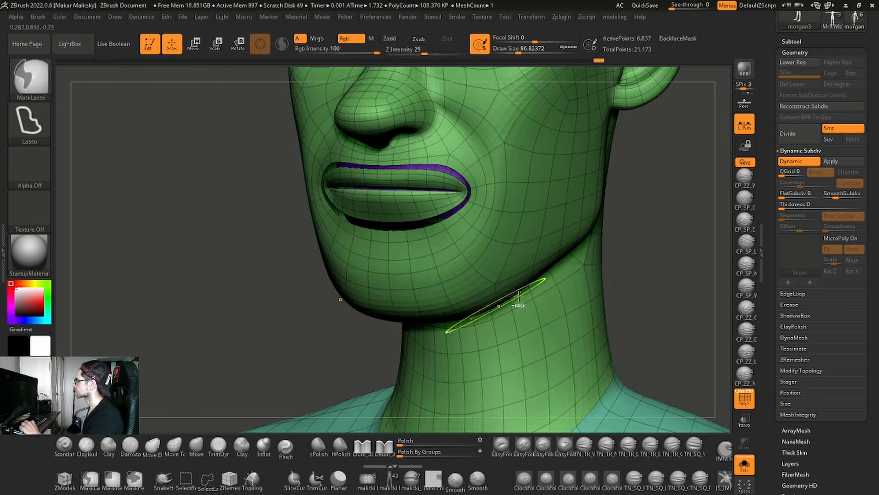
drag(678, 261, 546, 248)
key(m)
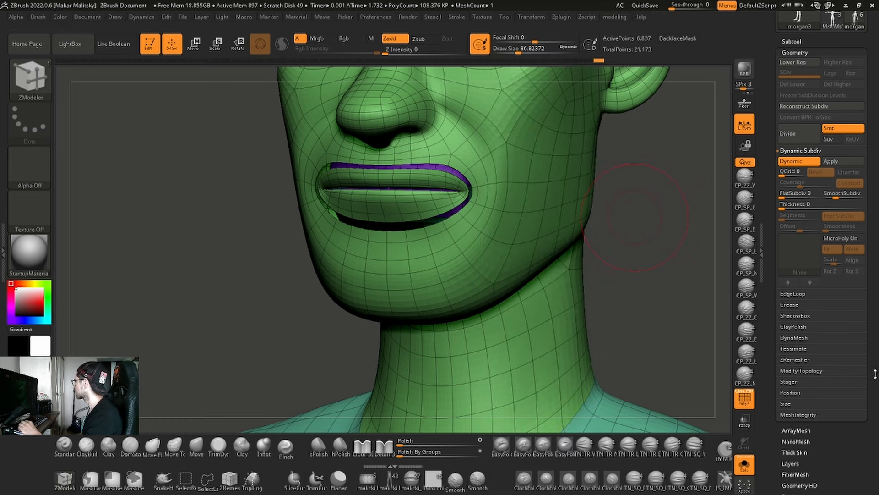
drag(877, 378, 872, 287)
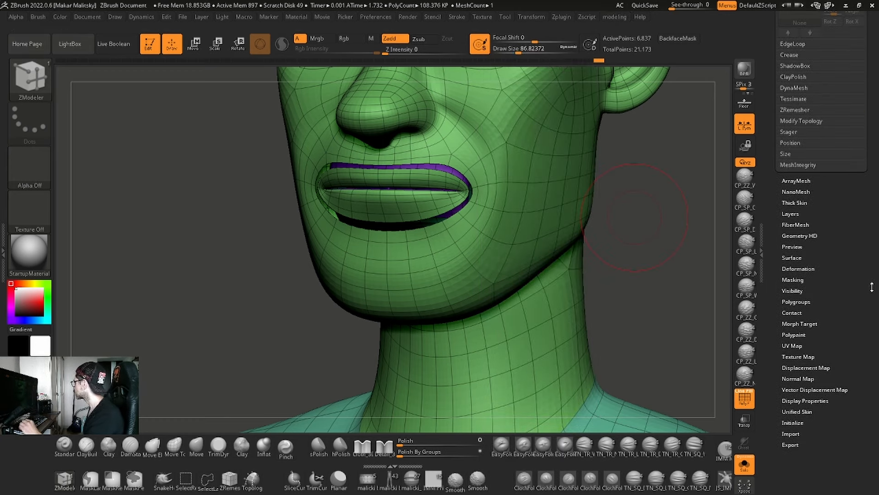
click(802, 120)
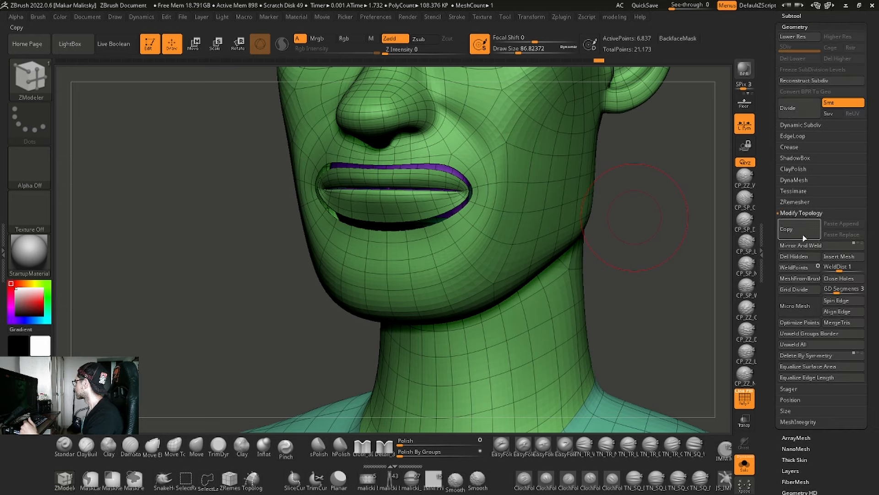
click(799, 268)
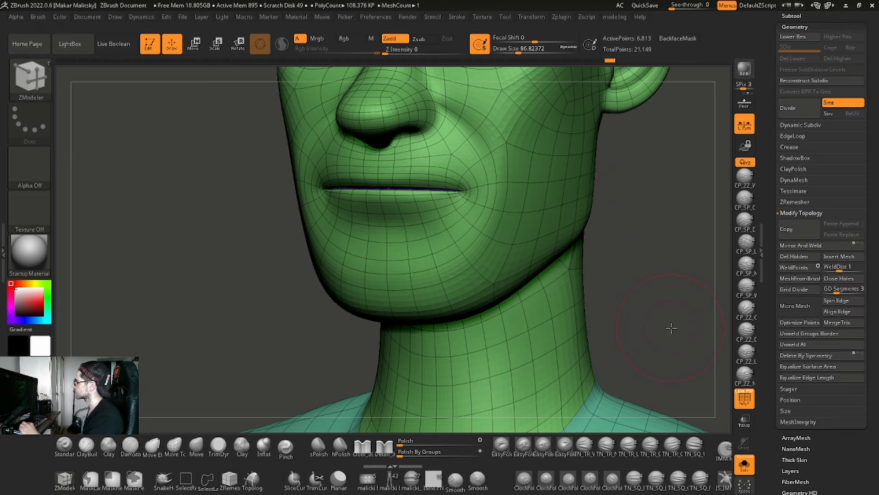
Hide half of the head, examine the welded mouth cavity inside from several angles, and restore the full mesh.
drag(671, 328, 599, 288)
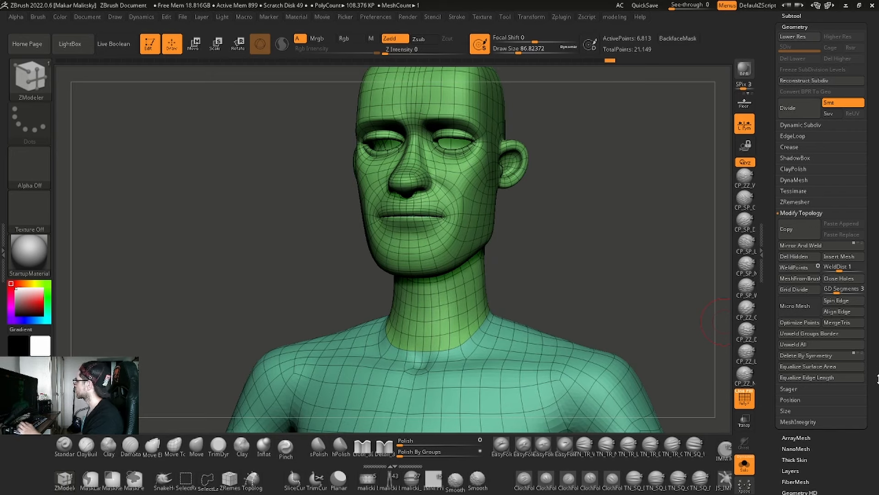
drag(878, 377, 824, 289)
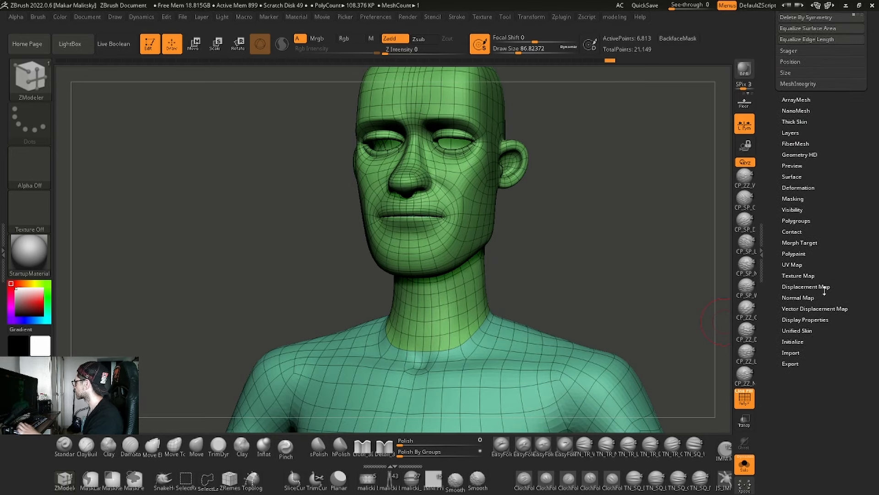
shift+drag(629, 269, 457, 301)
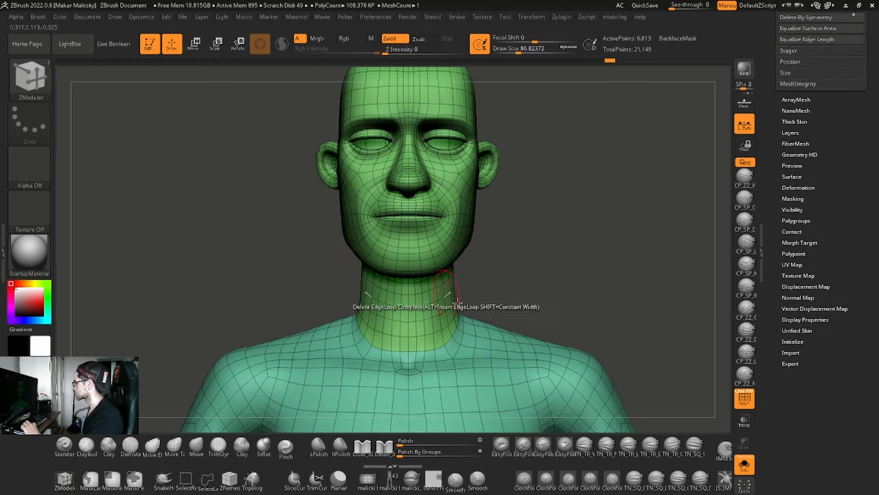
ctrl+right_drag(656, 287, 549, 261)
ctrl+right_drag(438, 191, 431, 211)
alt+right_drag(572, 235, 589, 237)
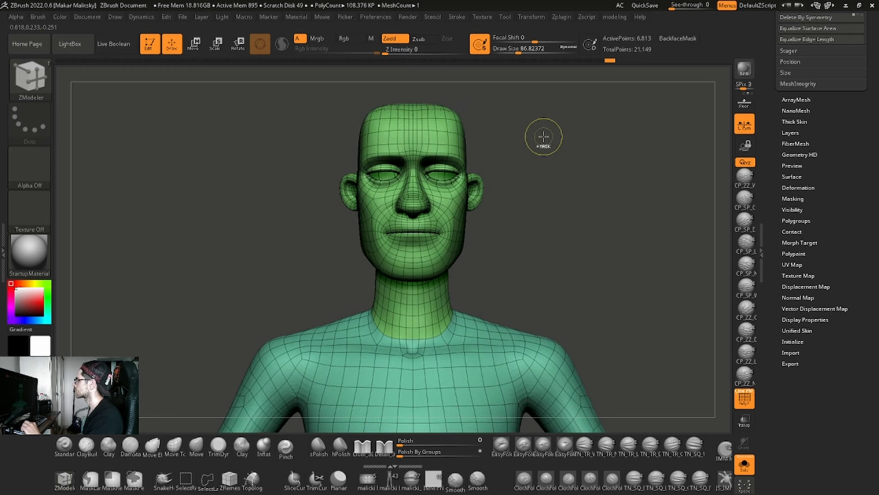
mouse_move(403, 68)
ctrl+shift+mouse_down()
mouse_move(550, 110)
mouse_move(424, 314)
mouse_move(549, 318)
mouse_move(560, 300)
ctrl+shift+mouse_up()
right_drag(571, 273, 626, 290)
ctrl+right_drag(441, 223, 432, 311)
mouse_move(557, 289)
right_down()
mouse_move(612, 322)
mouse_move(614, 342)
mouse_move(613, 309)
right_up()
mouse_move(366, 221)
ctrl+right_down()
mouse_move(406, 261)
mouse_move(424, 327)
mouse_move(374, 222)
ctrl+right_up()
mouse_move(555, 304)
right_down()
mouse_move(492, 325)
mouse_move(524, 304)
mouse_move(544, 310)
mouse_move(508, 305)
mouse_move(569, 300)
mouse_move(563, 276)
mouse_move(505, 268)
right_up()
ctrl+shift+click(569, 300)
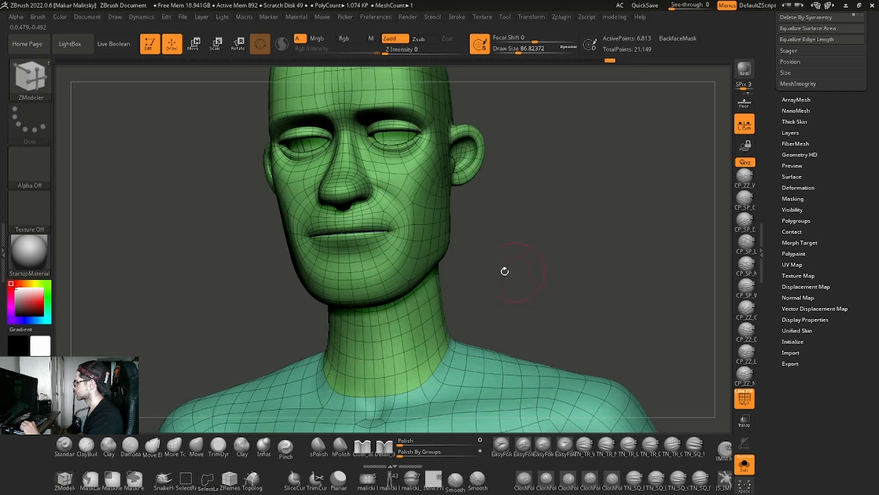
Isolate the mouth cavity without its front lip strip and assign its faces to a single polygroup.
ctrl+shift+click(411, 332)
ctrl+shift+click(590, 256)
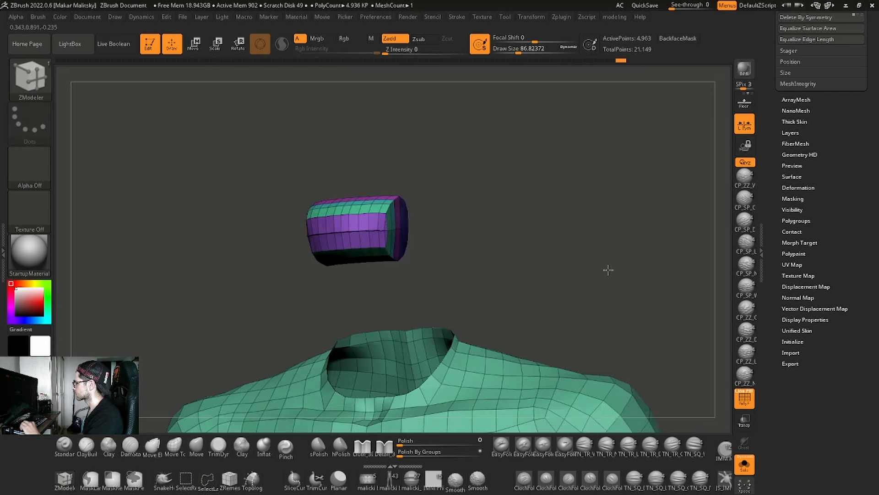
right_drag(606, 269, 418, 198)
mouse_move(288, 142)
ctrl+shift+mouse_down()
mouse_move(480, 267)
mouse_move(471, 191)
ctrl+shift+mouse_up()
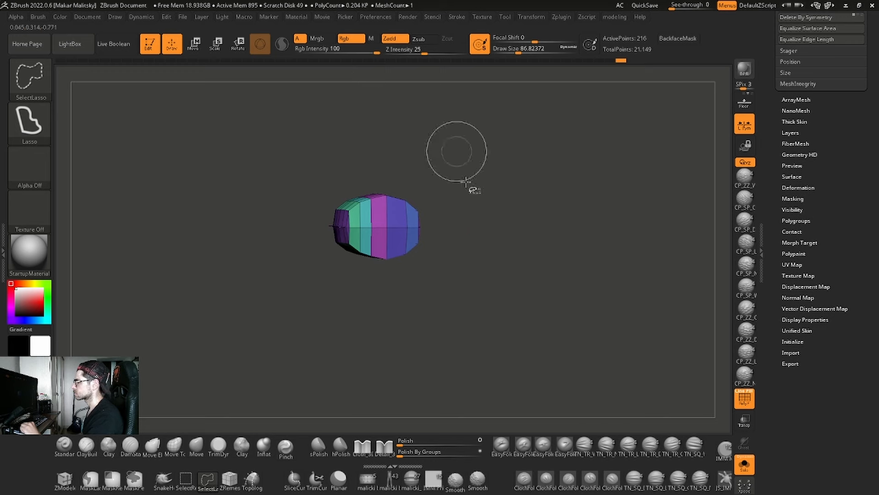
mouse_move(471, 191)
right_down()
mouse_move(498, 311)
mouse_move(538, 310)
mouse_move(500, 351)
mouse_move(359, 236)
mouse_move(371, 310)
right_up()
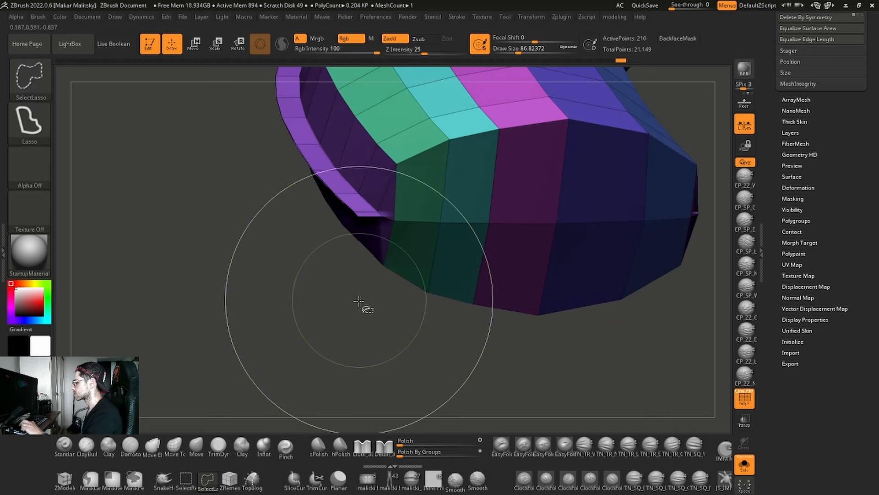
mouse_move(379, 344)
right_down()
mouse_move(387, 382)
mouse_move(348, 367)
right_up()
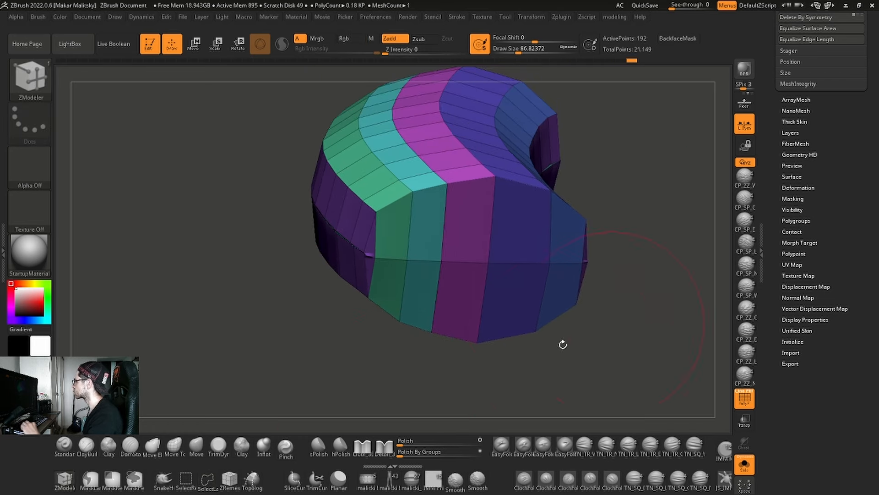
key(ctrl+w)
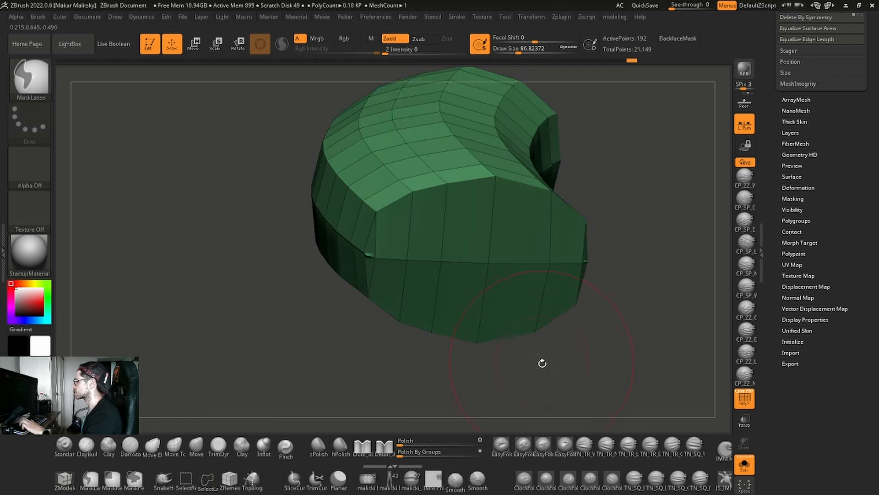
Smooth the mouth cavity with the Polish By Groups deformation and show the whole mesh again.
click(808, 188)
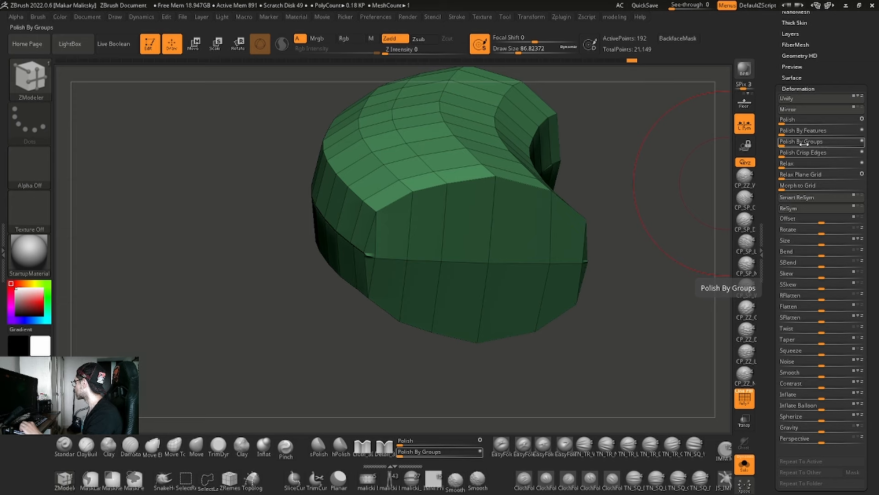
drag(458, 413, 614, 370)
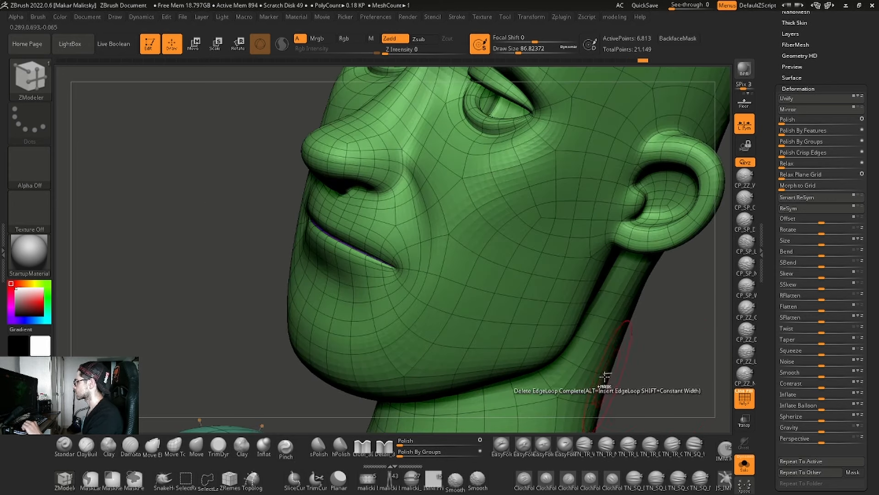
drag(604, 376, 720, 393)
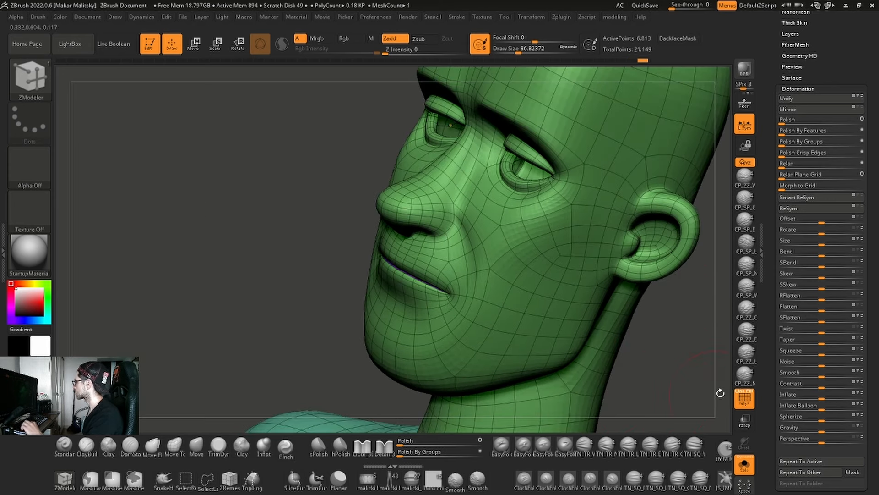
Show all subtools without the wireframe and hide half of the head to examine the mouth cavity around the teeth.
click(745, 399)
click(745, 463)
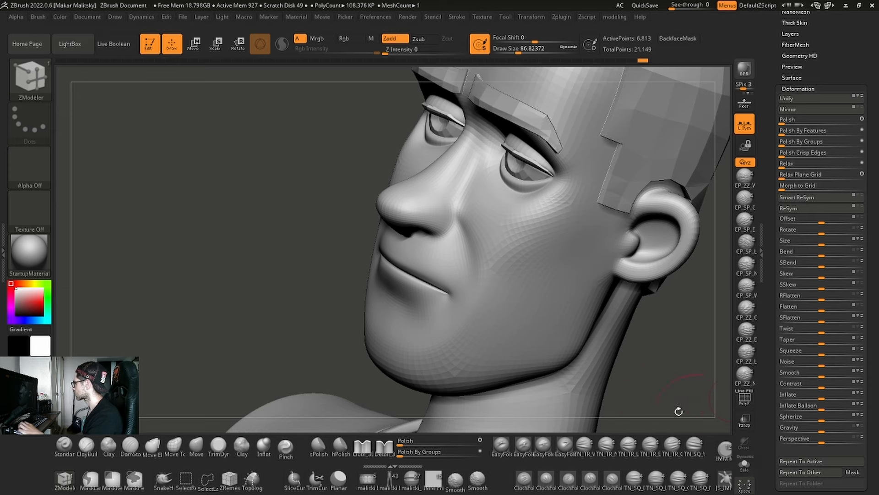
drag(677, 410, 663, 376)
mouse_move(664, 377)
ctrl+right_down()
mouse_move(683, 363)
mouse_move(636, 291)
mouse_move(634, 304)
mouse_move(601, 278)
ctrl+right_up()
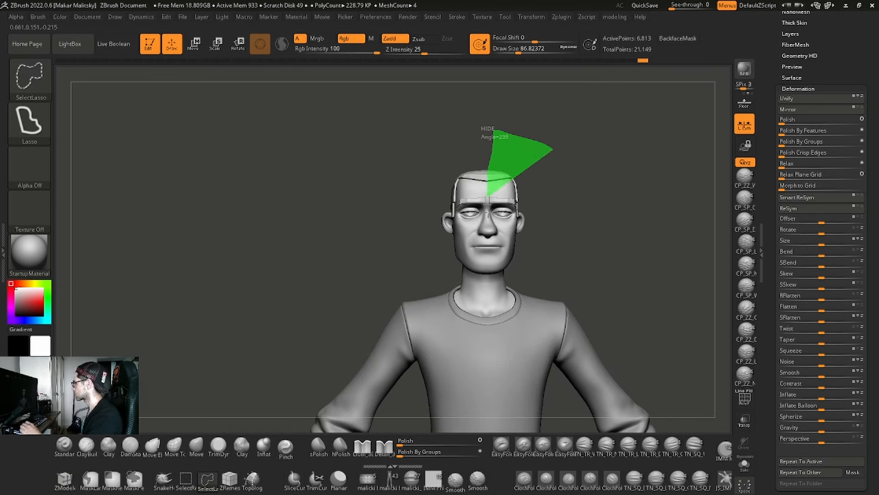
ctrl+shift+drag(614, 269, 613, 263)
mouse_move(588, 267)
right_down()
mouse_move(599, 262)
mouse_move(565, 268)
mouse_move(585, 275)
mouse_move(619, 324)
mouse_move(651, 320)
right_up()
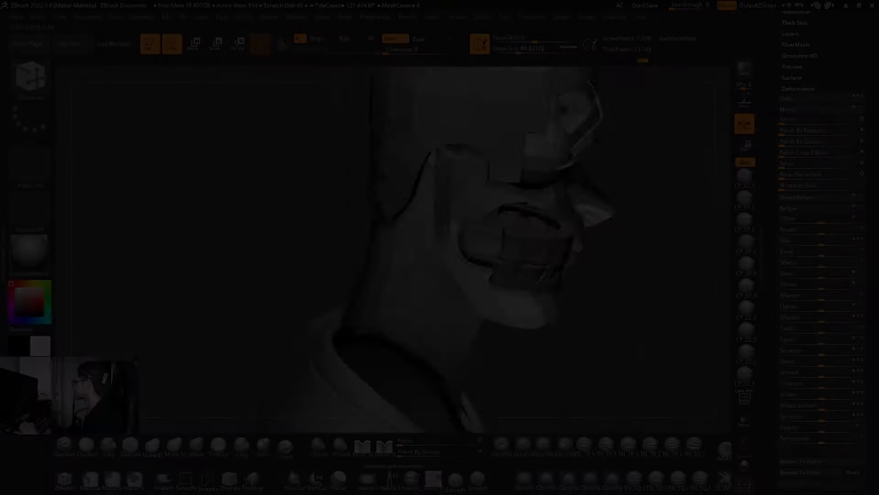